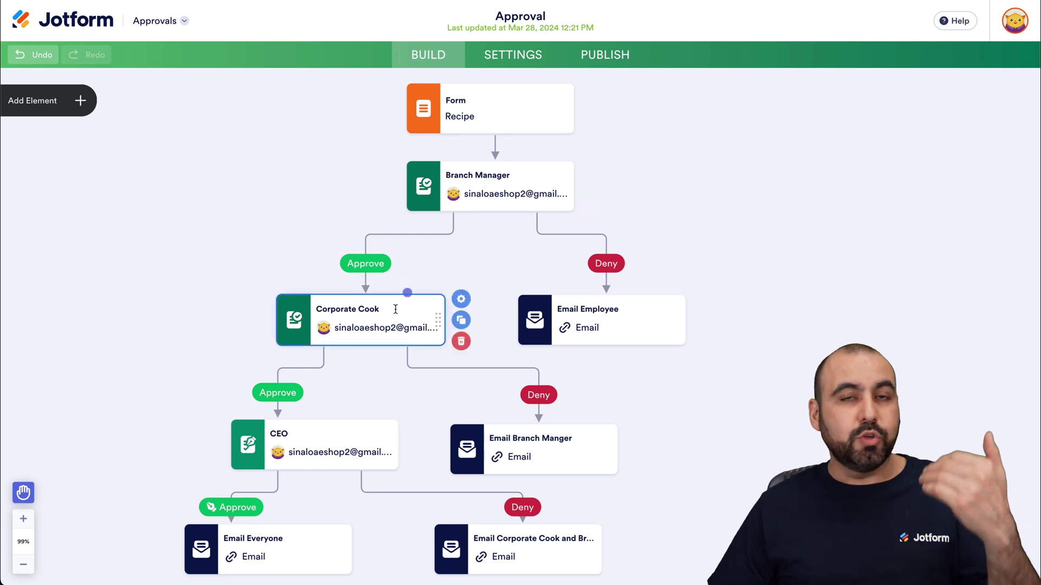
- Drag the sample flow's Corporate Cook step to a new position
left_click_drag(395, 307, 286, 470)
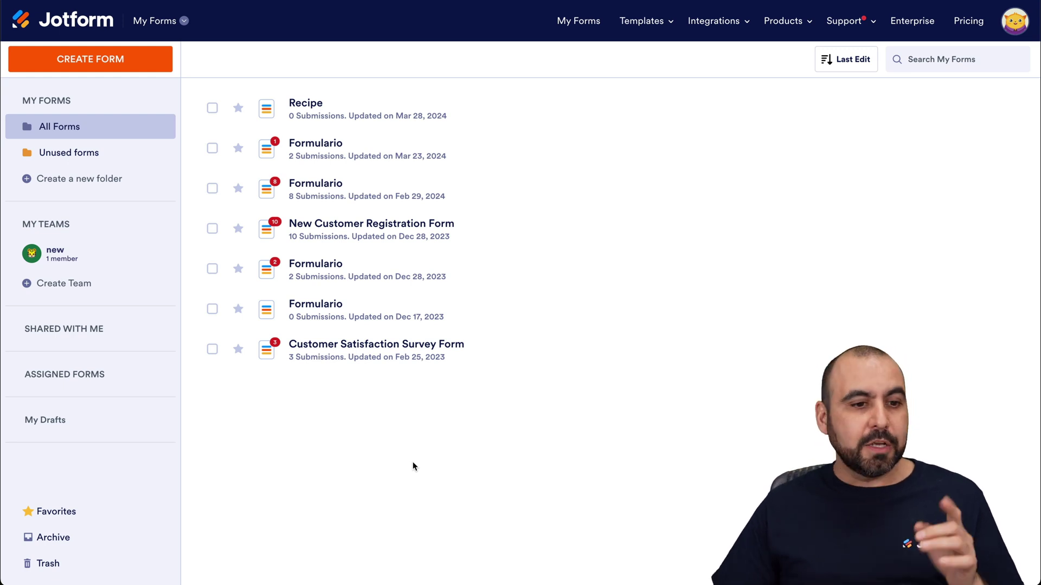
- Start a new form from templates and search for recipe templates
left_click(101, 72)
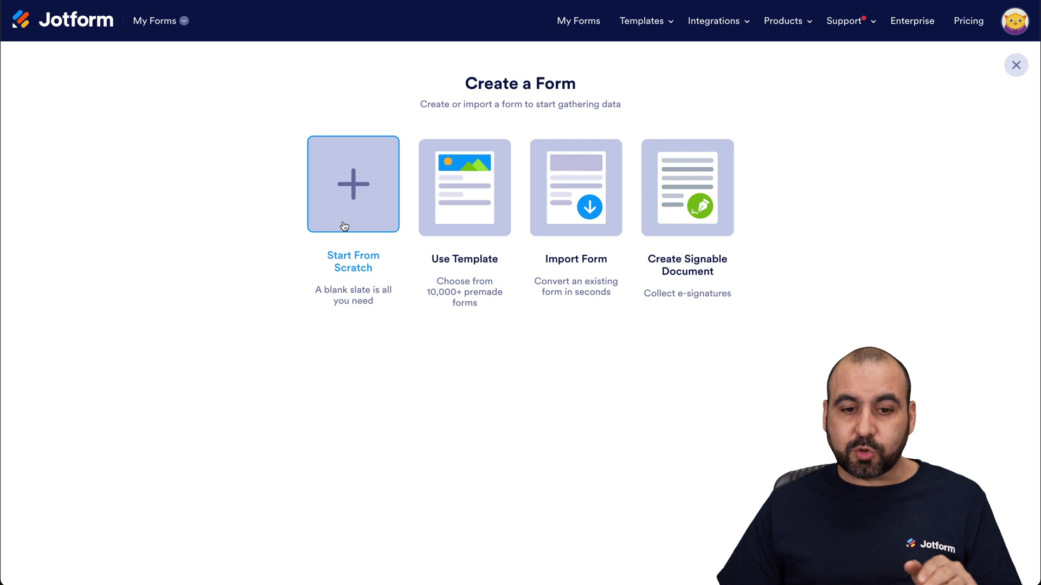
left_click(448, 215)
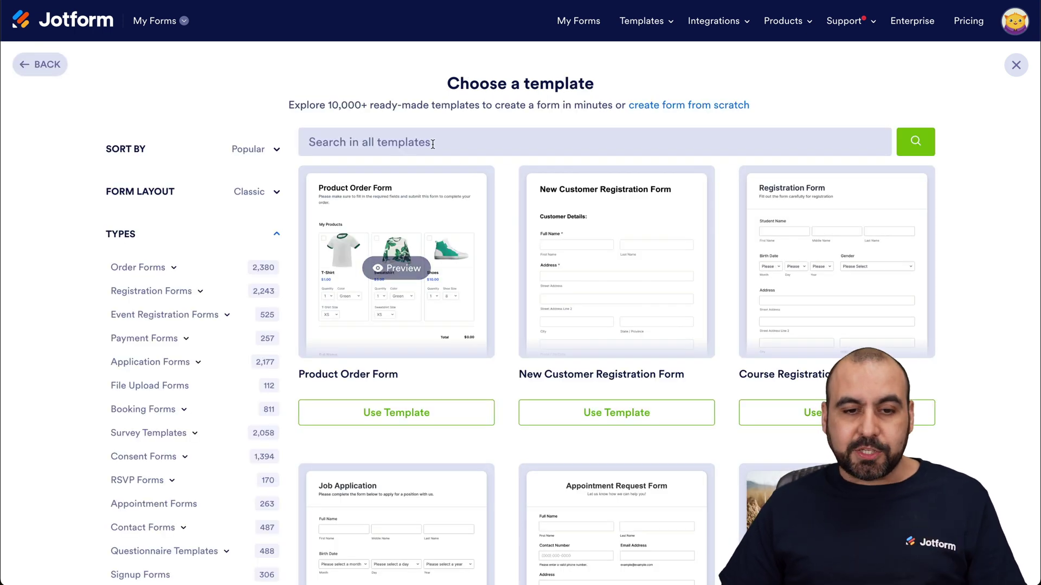
type("reci")
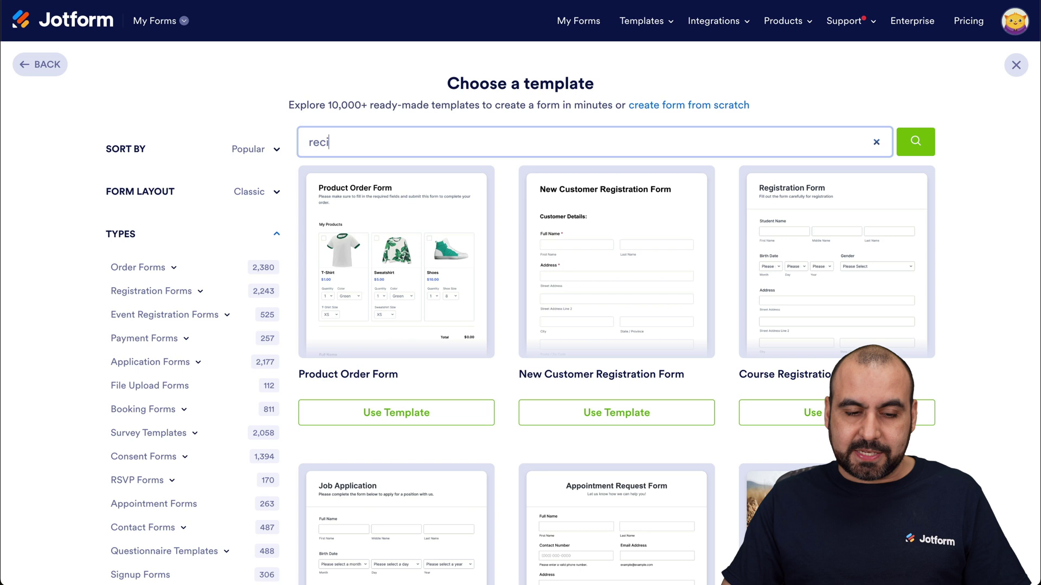
key("Return")
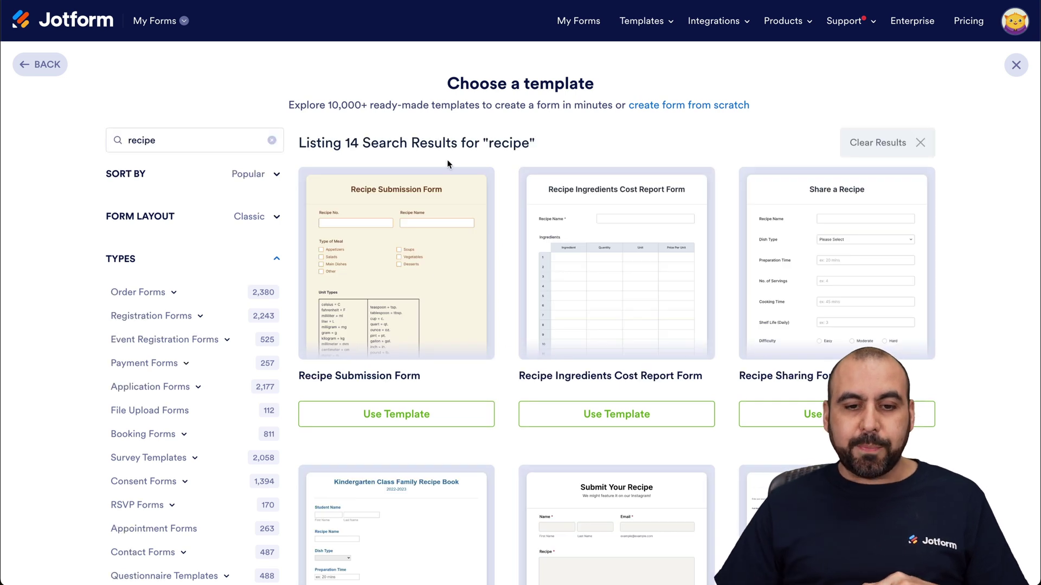
- Preview the Recipe Submission Form template
scroll(434, 149, "down", 2)
mouse_move(433, 208)
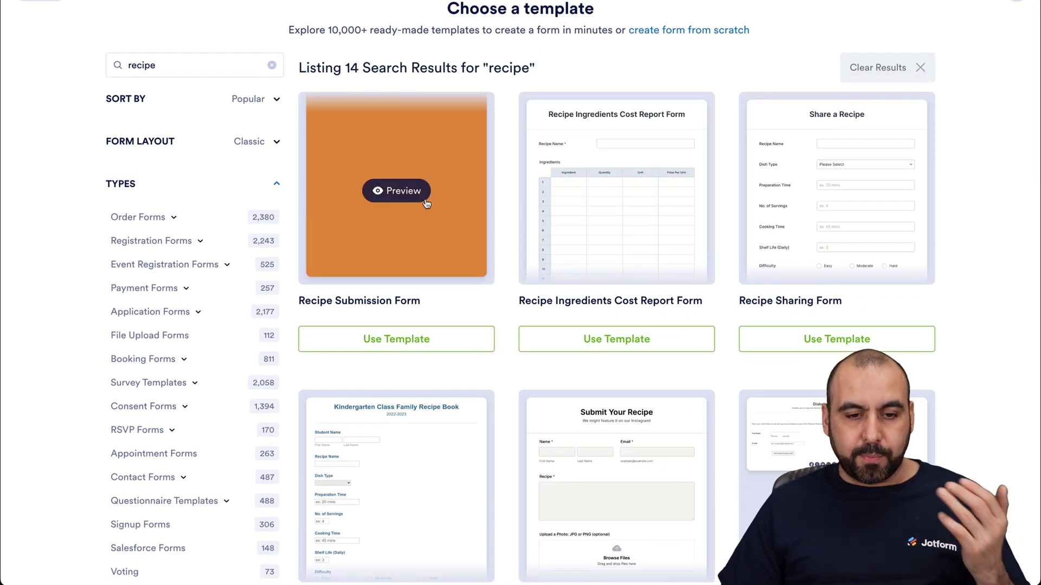
left_click(410, 192)
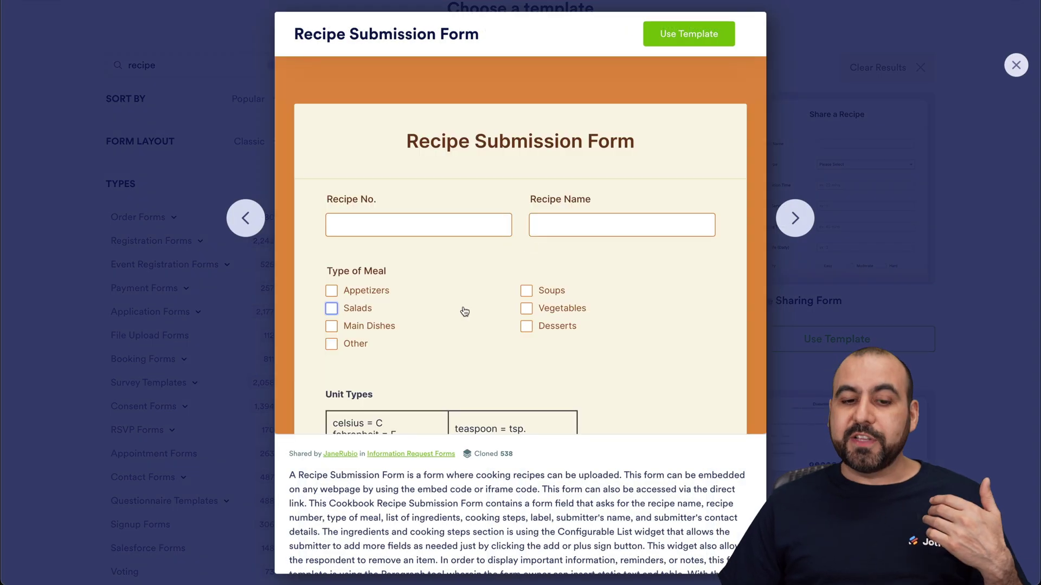
scroll(464, 309, "down", 4)
scroll(463, 309, "down", 6)
scroll(463, 307, "down", 2)
scroll(463, 309, "up", 3)
left_click(1016, 65)
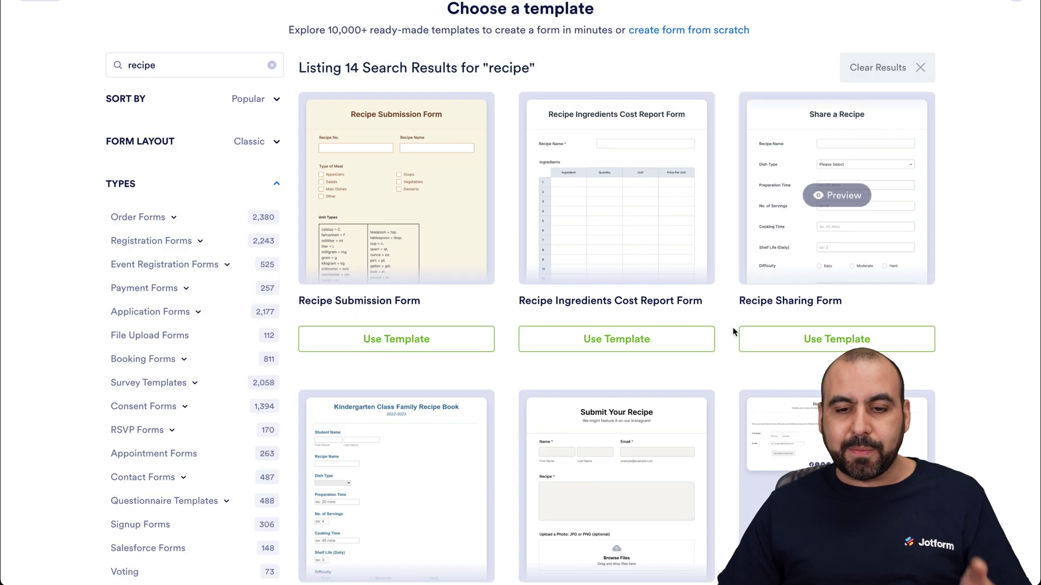
- Preview the HMSOM Recipe Sharing Form, then create the form from Recipe Submission Form
scroll(758, 286, "down", 2)
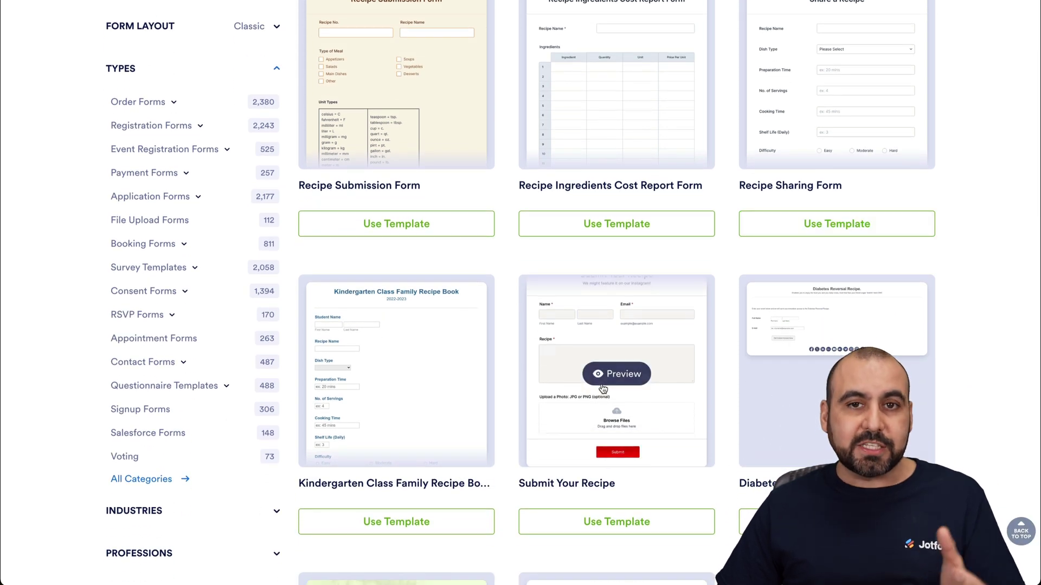
scroll(603, 388, "down", 5)
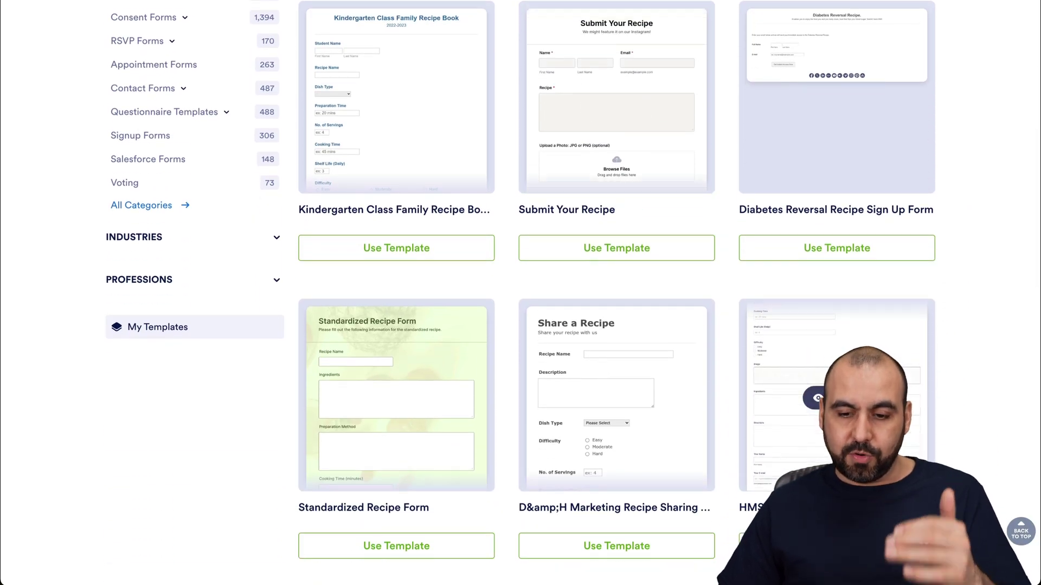
left_click(817, 398)
scroll(452, 390, "down", 10)
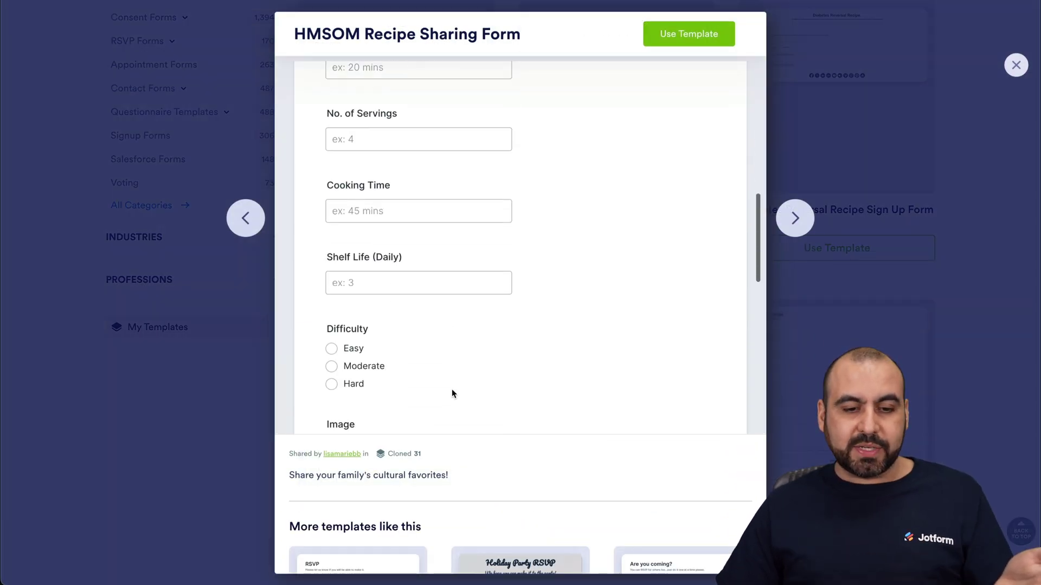
left_click(840, 98)
scroll(455, 161, "up", 8)
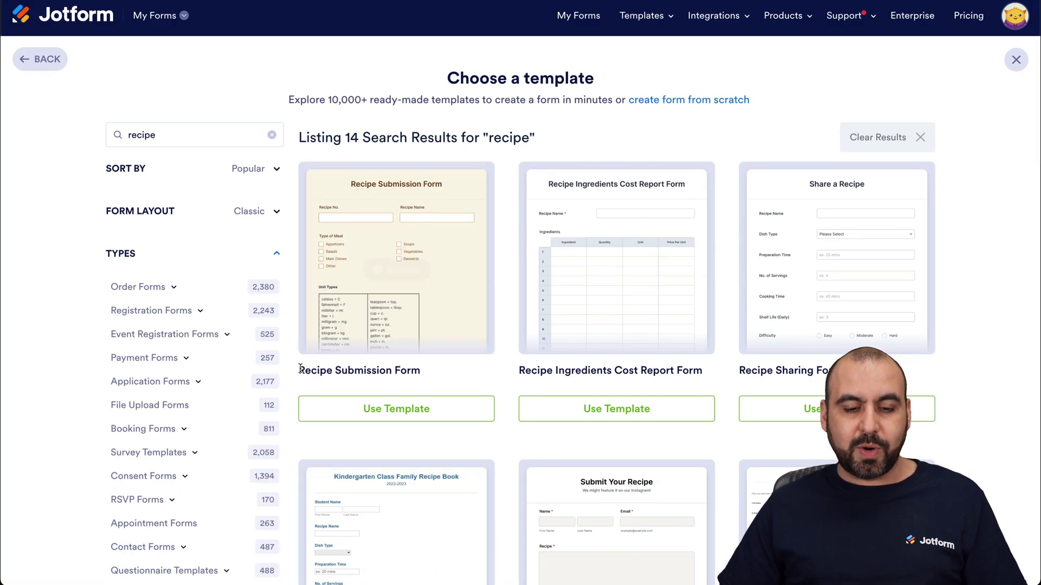
left_click(403, 412)
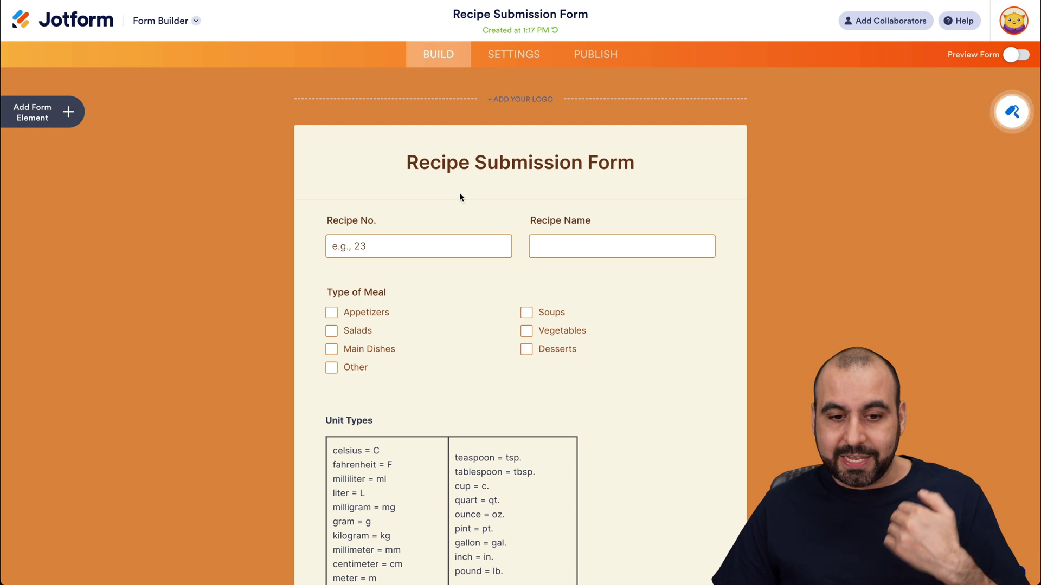
- Delete the Submitter Address and Submitter Phone Number fields
scroll(460, 193, "down", 9)
scroll(460, 196, "down", 9)
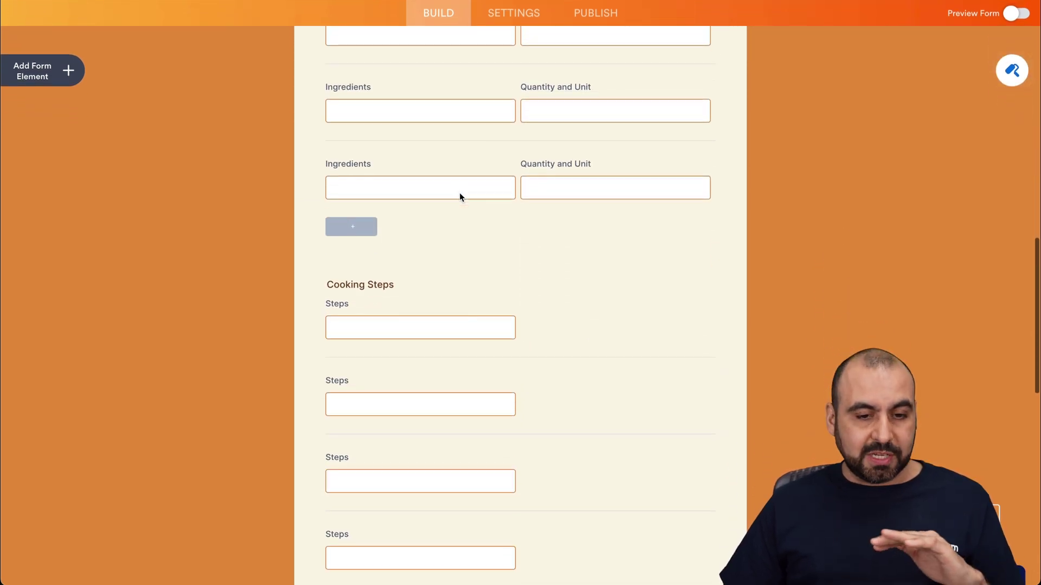
scroll(460, 196, "down", 8)
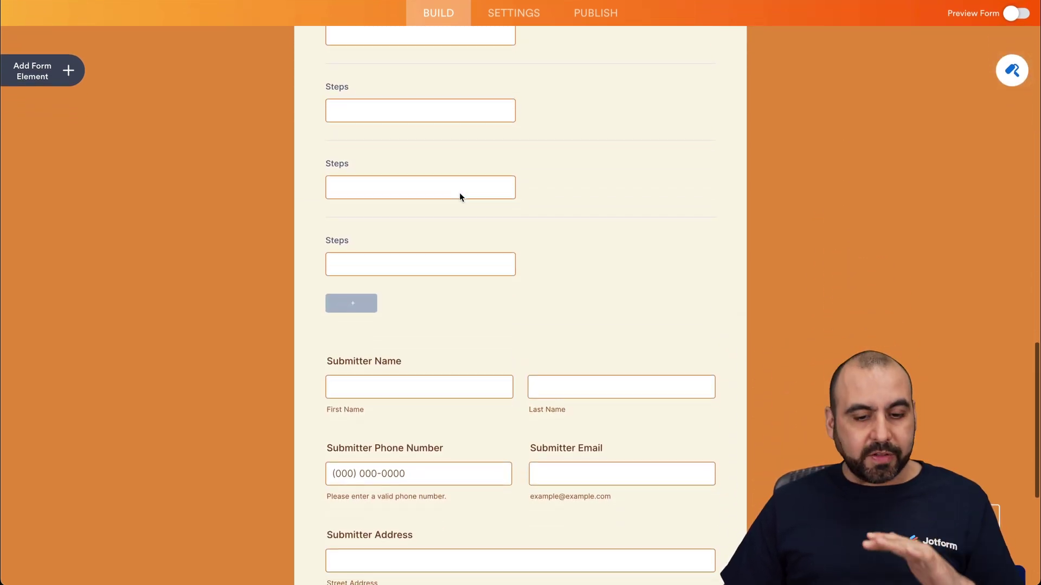
left_click(462, 323)
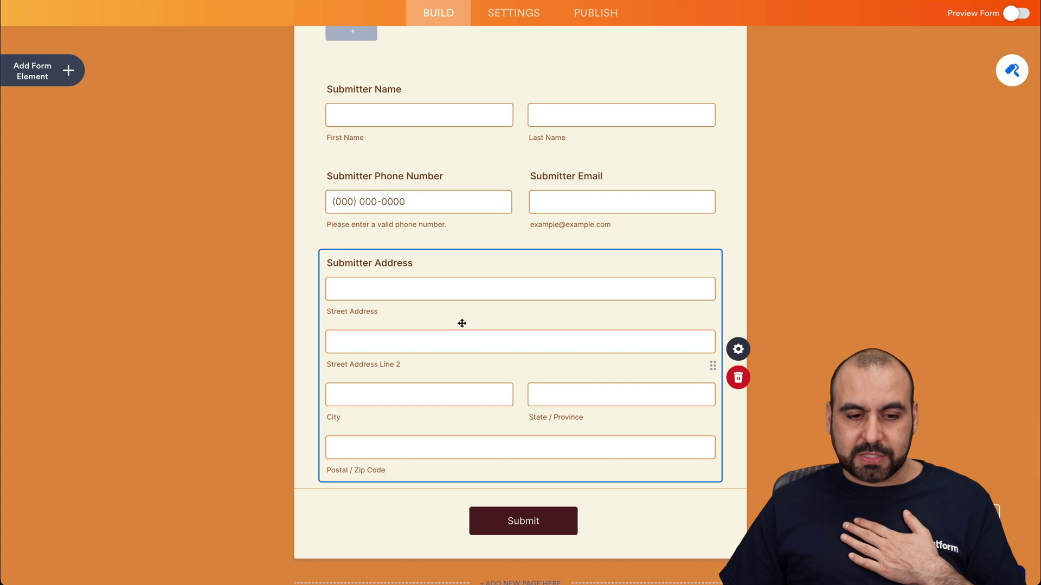
left_click(738, 378)
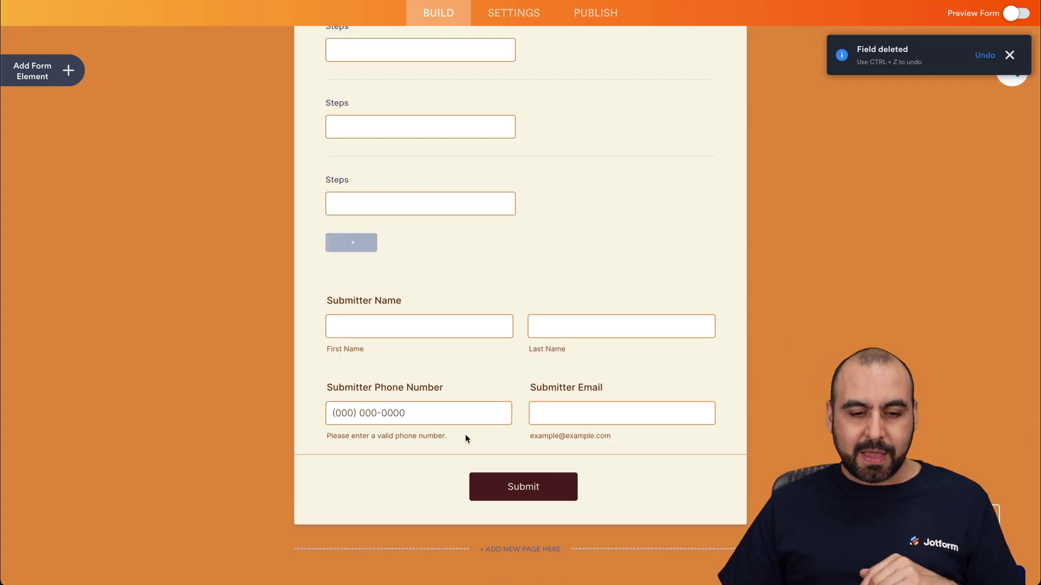
left_click(494, 413)
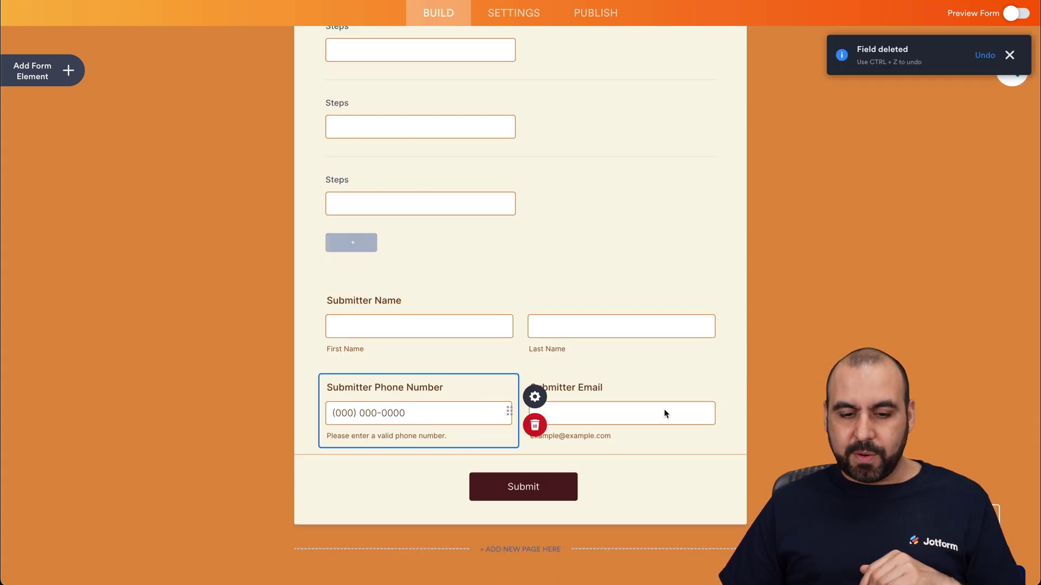
left_click(535, 425)
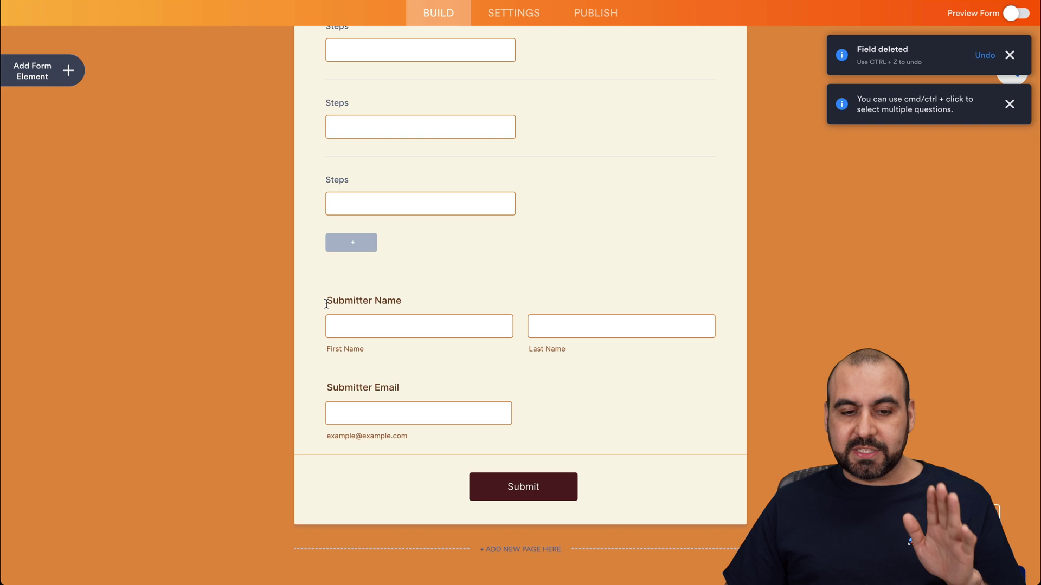
- Rename the Submitter Name label to Cook Name
double_click(347, 299)
type("Cook")
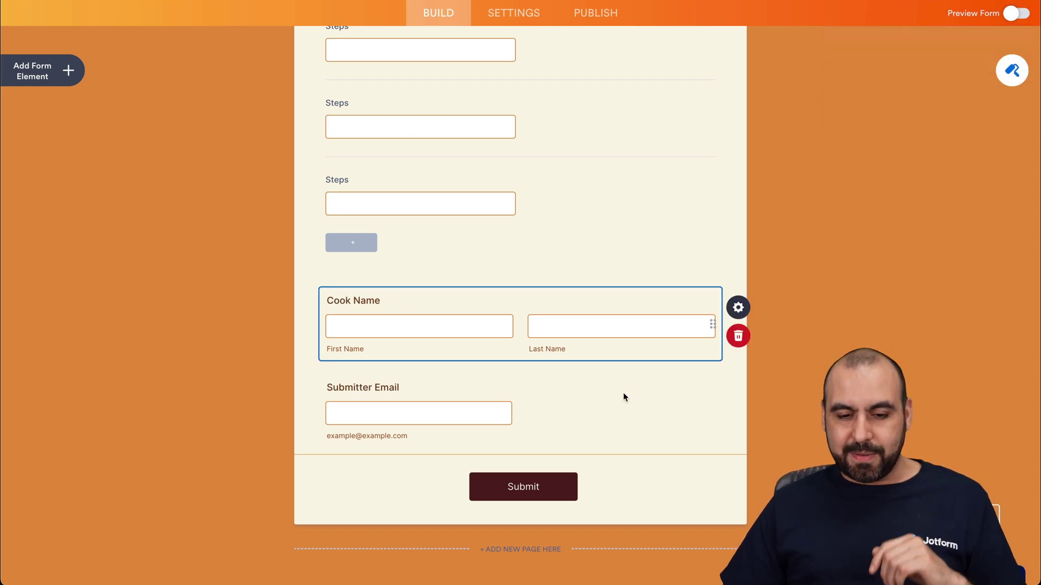
scroll(626, 397, "up", 15)
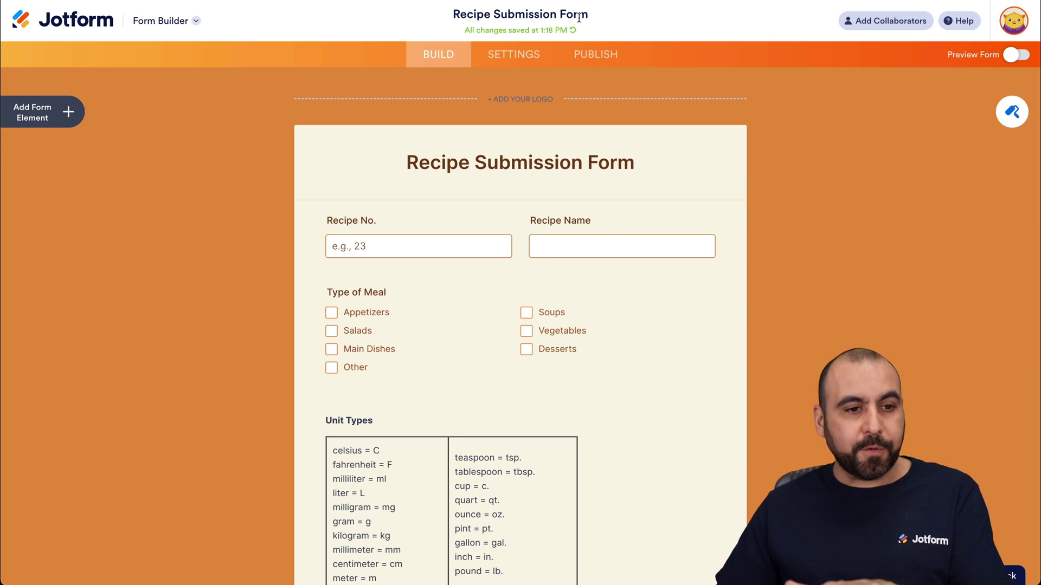
- Switch to the form's approval flow and delete the approved-request email step
left_click(164, 28)
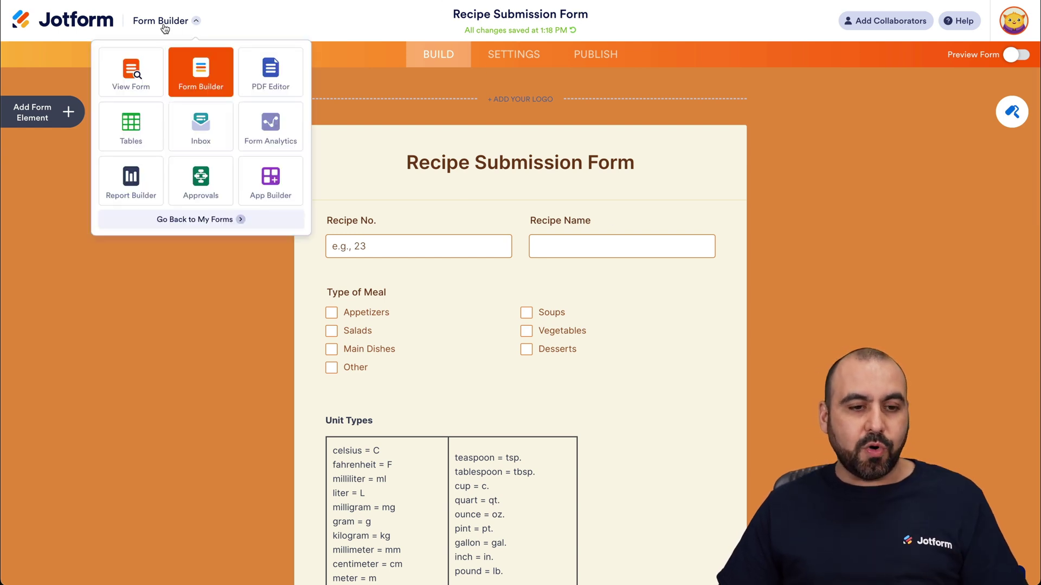
left_click(199, 187)
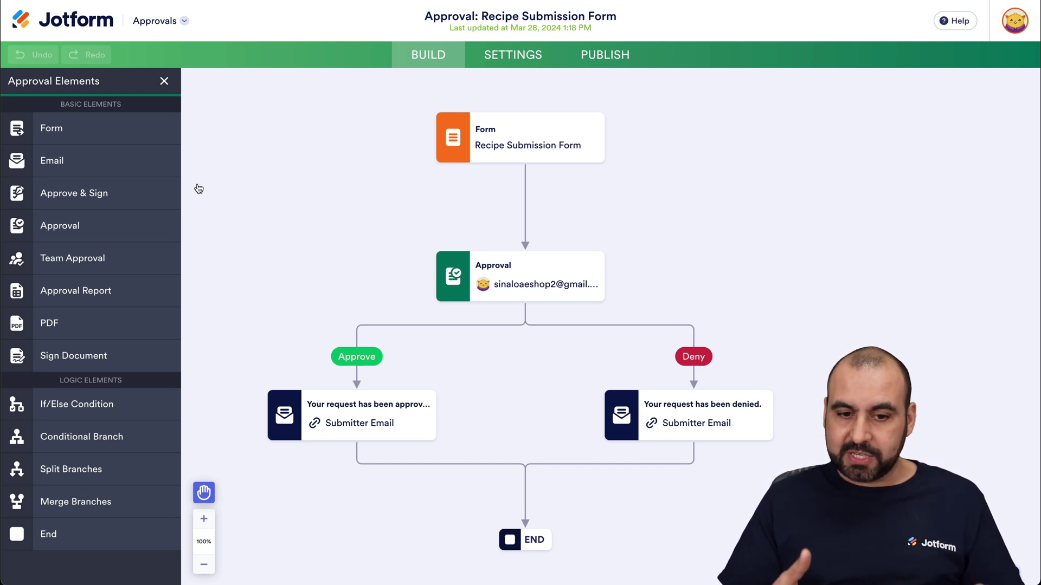
mouse_move(401, 398)
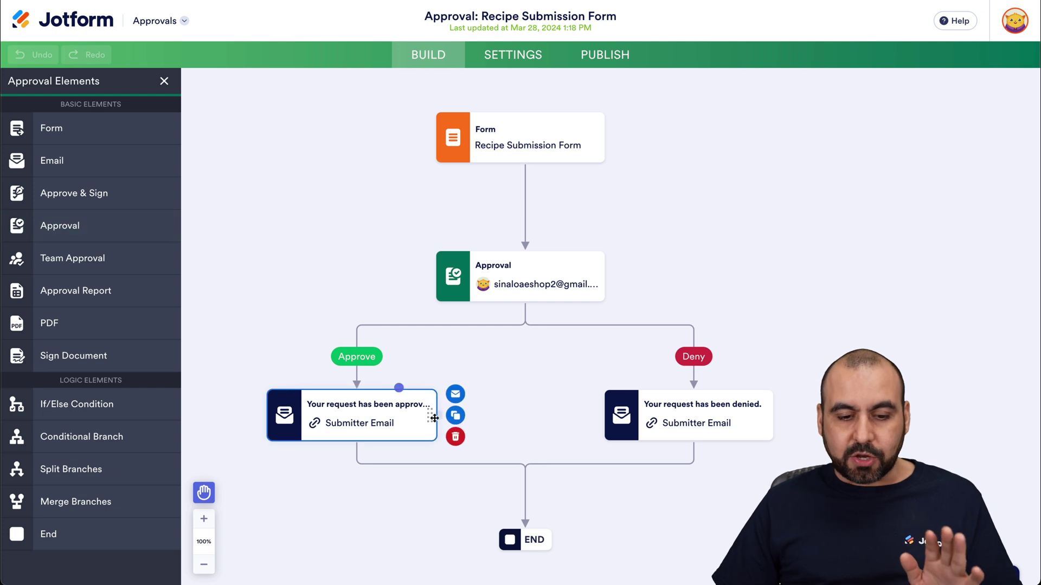
left_click(455, 437)
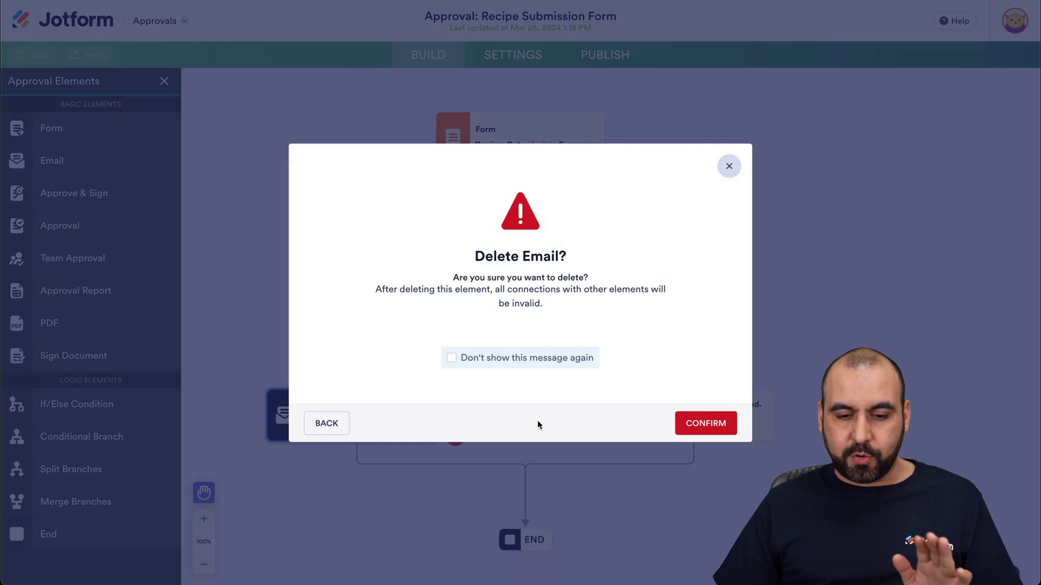
left_click(695, 426)
left_click(792, 437)
key("Escape")
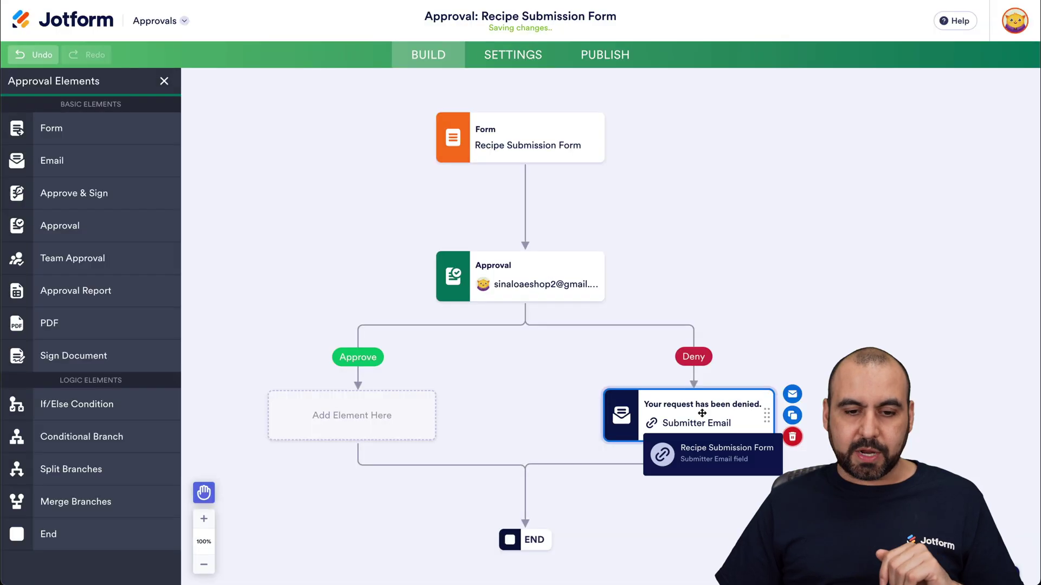
- Remove the Deny branch with its email, the Approve placeholder, and the Approval step
mouse_move(705, 347)
left_click(721, 369)
left_click(716, 419)
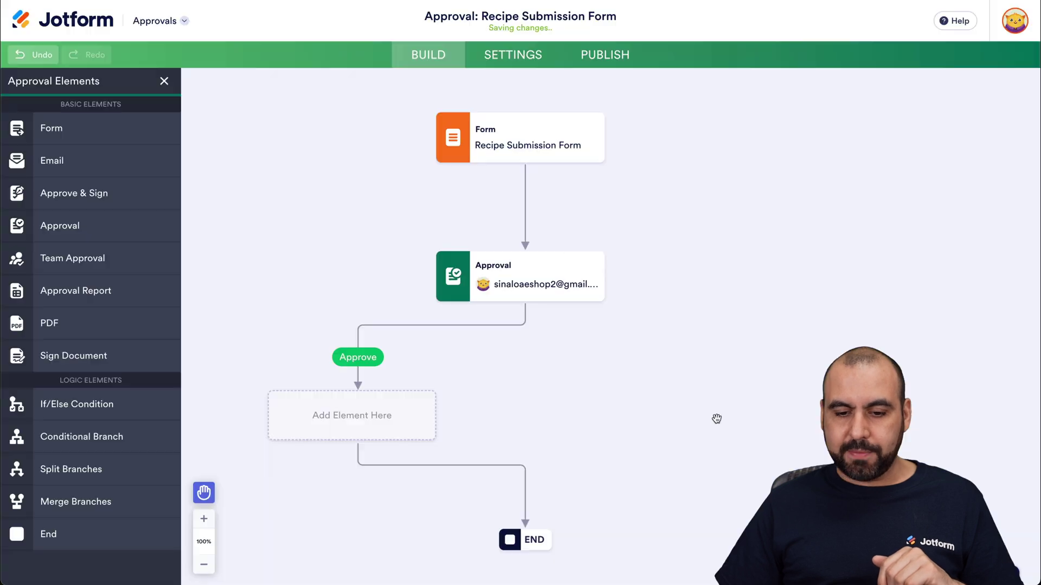
left_click(453, 416)
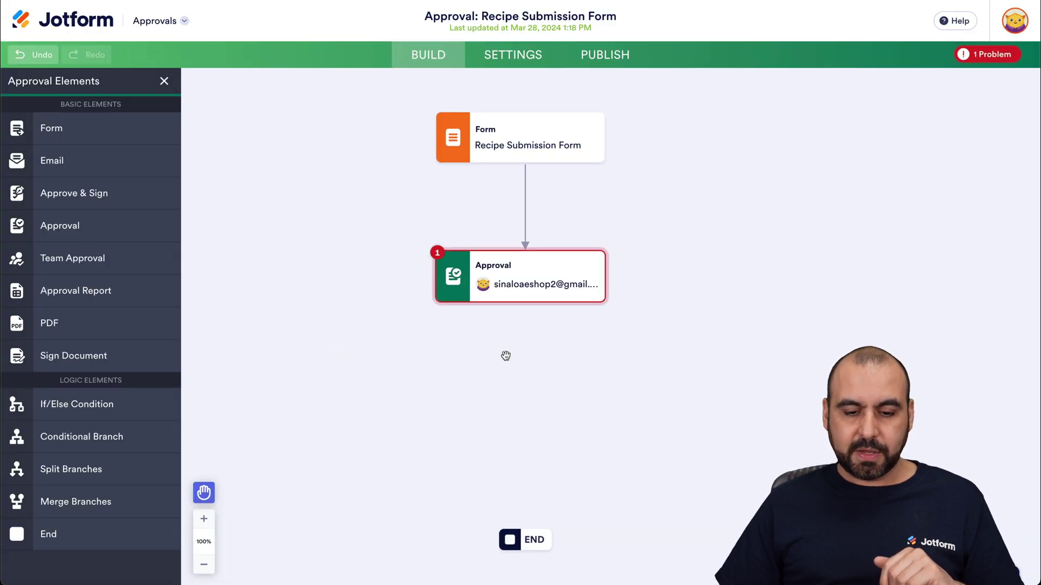
mouse_move(511, 283)
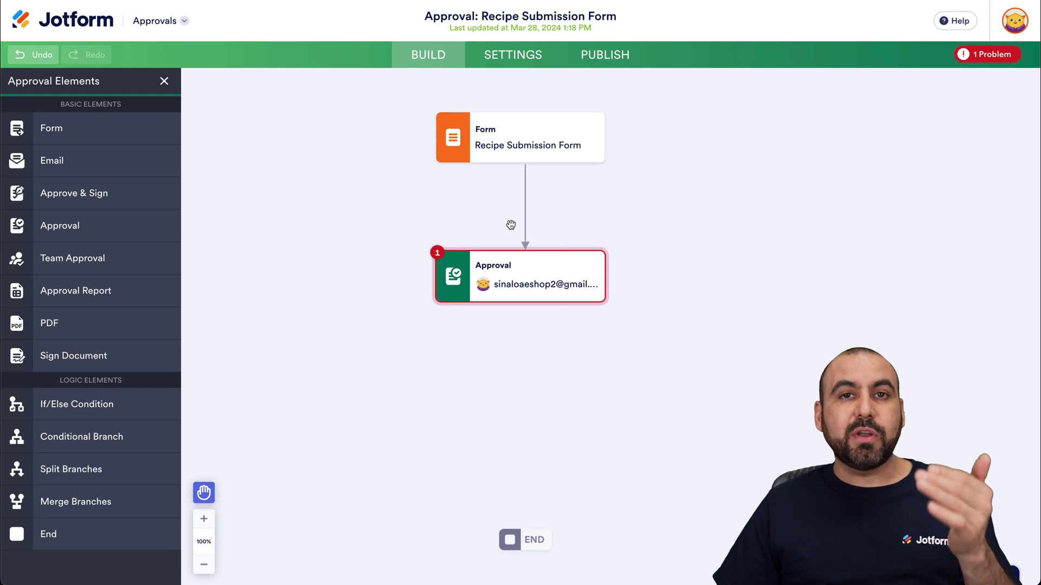
mouse_move(512, 257)
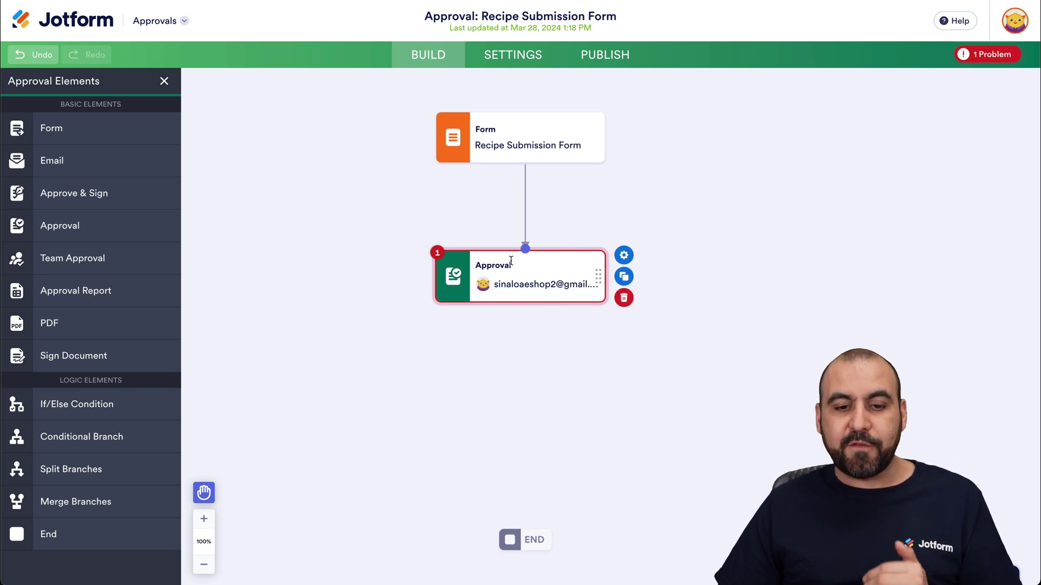
left_click(623, 298)
left_click(706, 428)
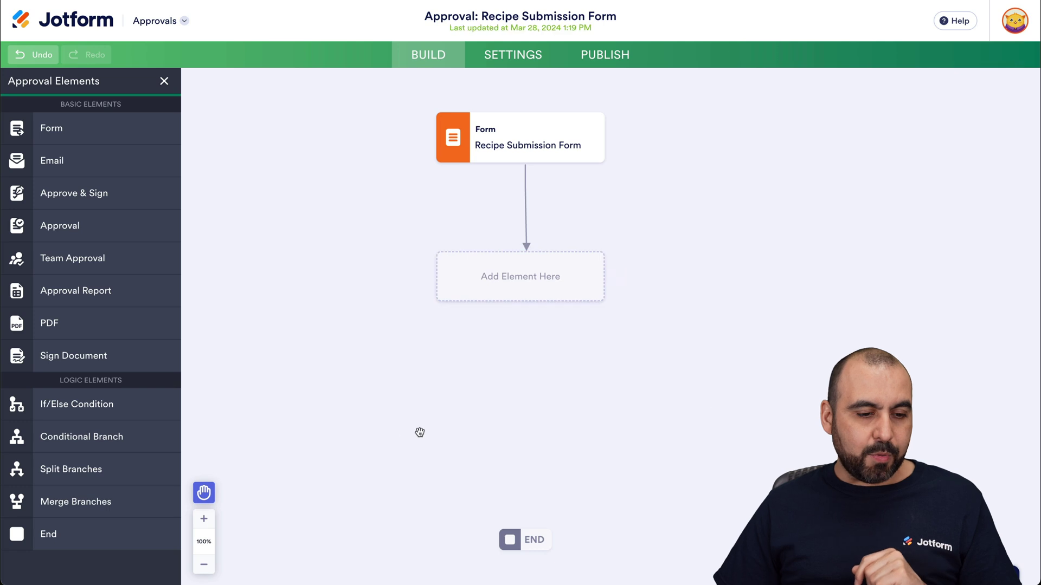
- Add an If/Else step with condition Type of Meal Is Equal To Main Dishes
left_click_drag(81, 406, 524, 222)
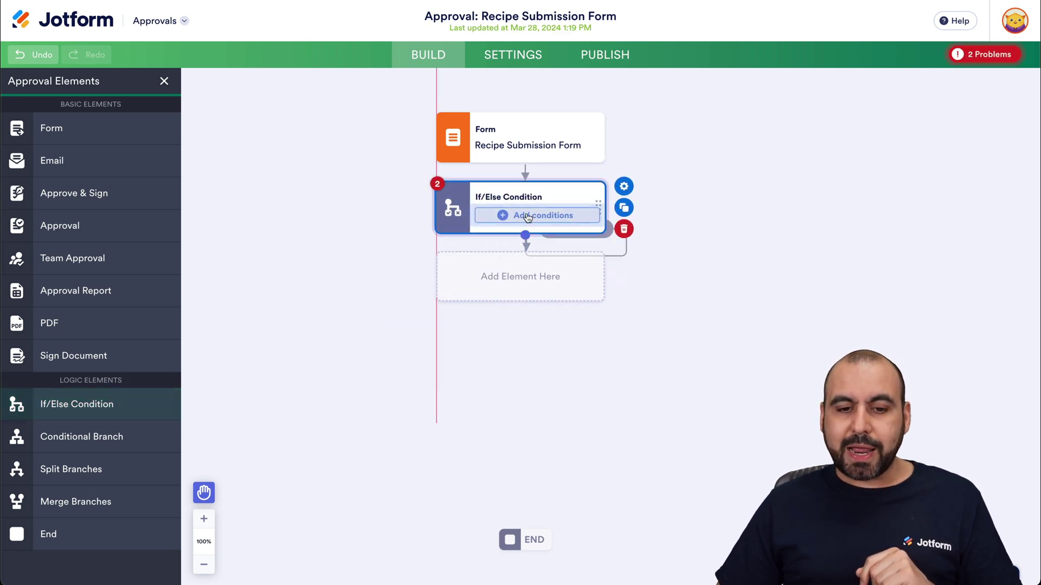
left_click(523, 217)
left_click(529, 297)
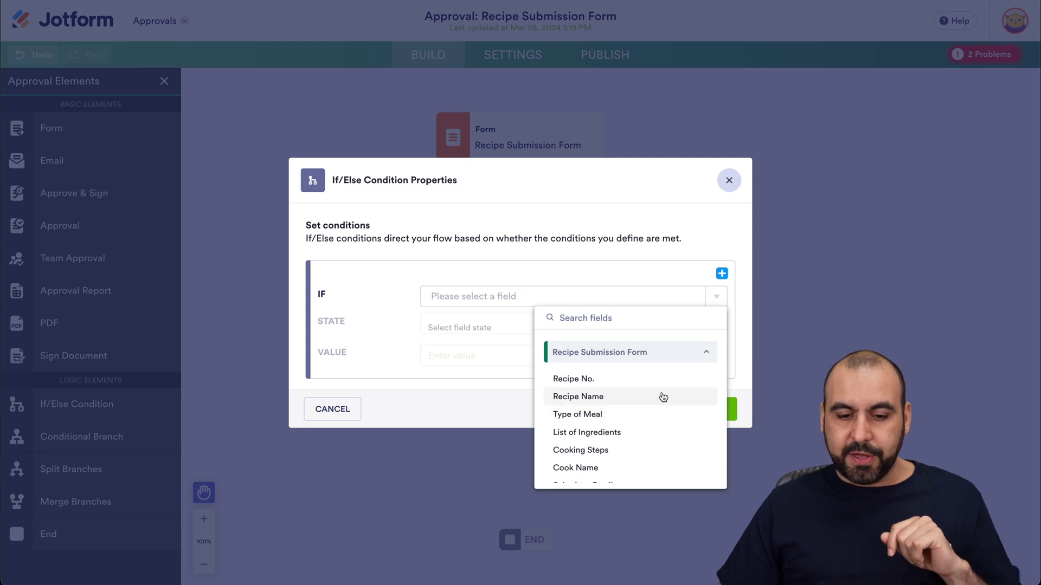
left_click(631, 415)
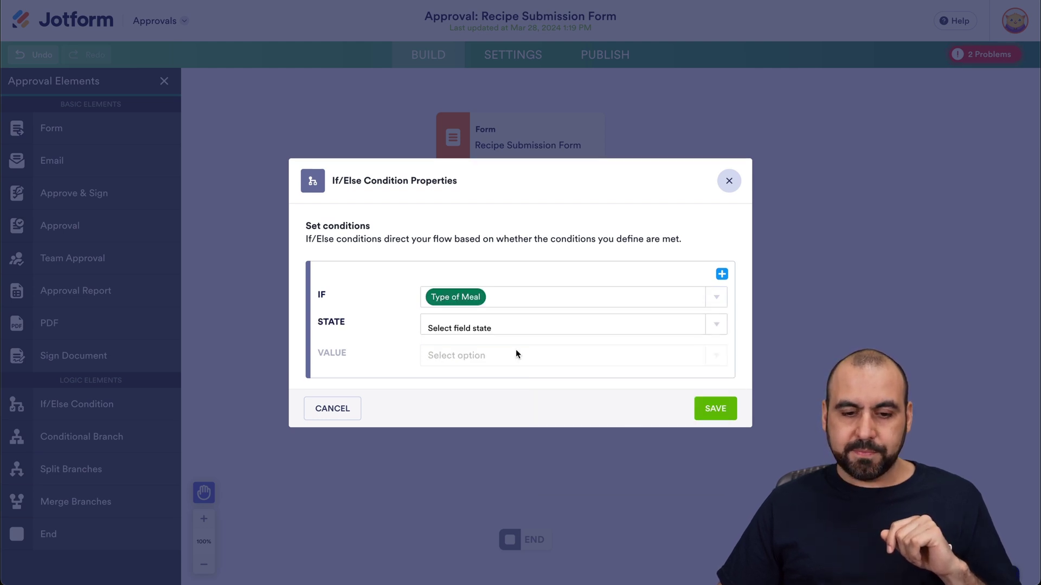
left_click(481, 329)
left_click(482, 368)
left_click(472, 358)
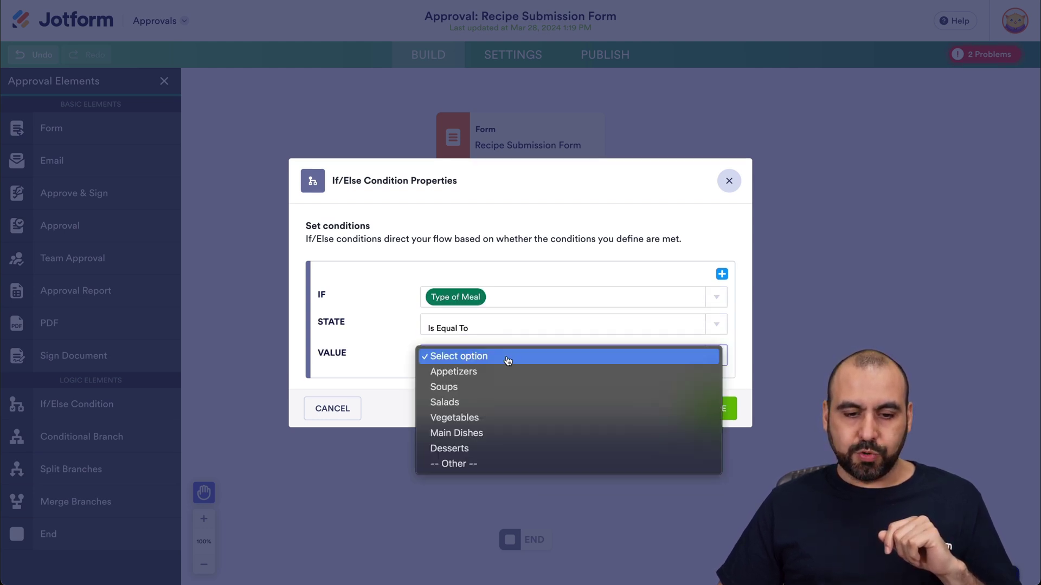
left_click(495, 433)
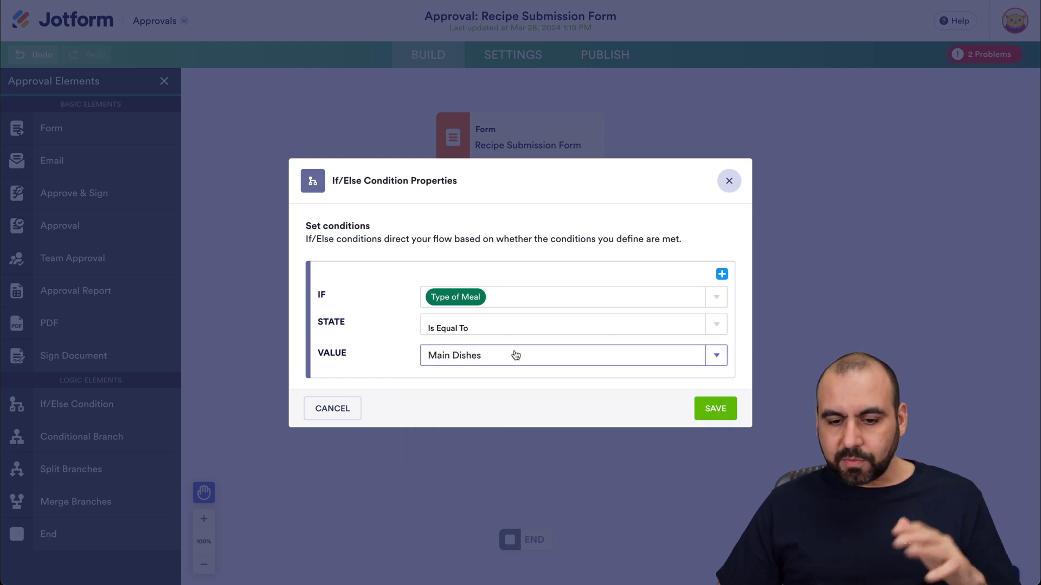
left_click(715, 407)
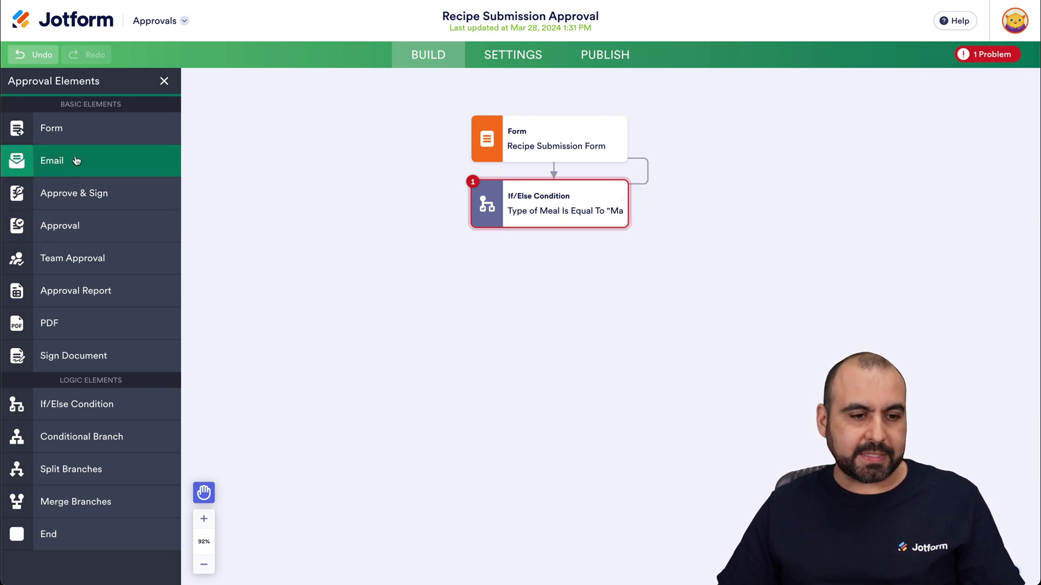
- Add an approval step and connect it to the condition's TRUE branch
left_click_drag(66, 217, 526, 271)
left_click_drag(553, 228, 554, 265)
left_click(546, 248)
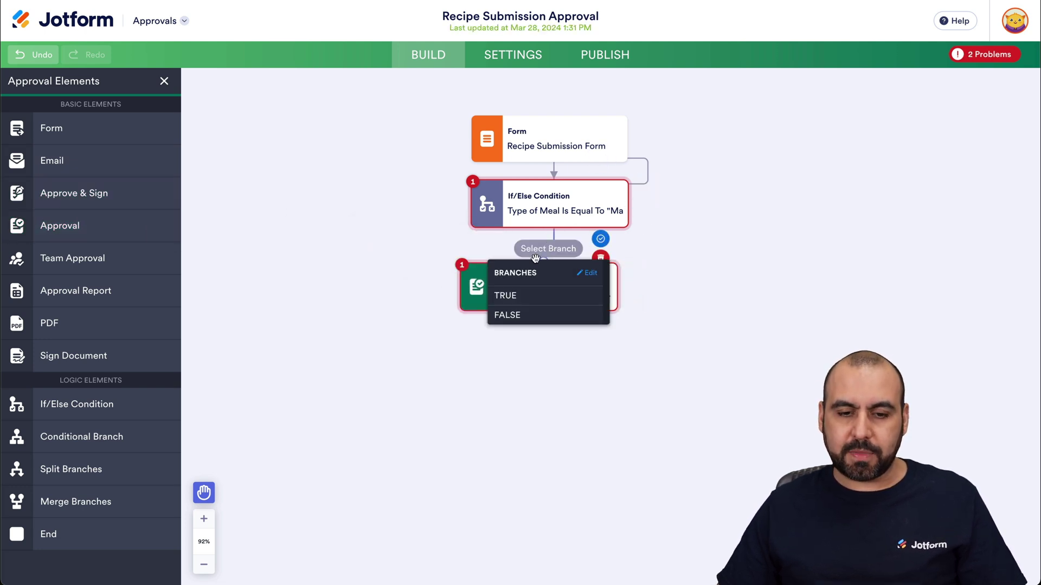
left_click(518, 295)
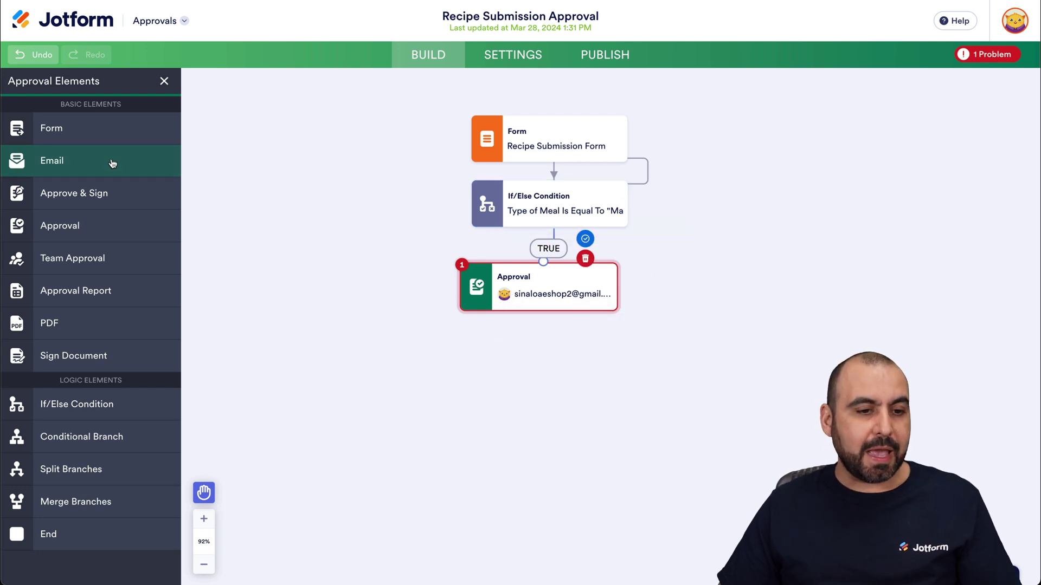
- Add a submitter email step and connect it to the condition's FALSE branch
left_click_drag(128, 168, 745, 230)
left_click_drag(597, 235, 716, 254)
left_click(664, 283)
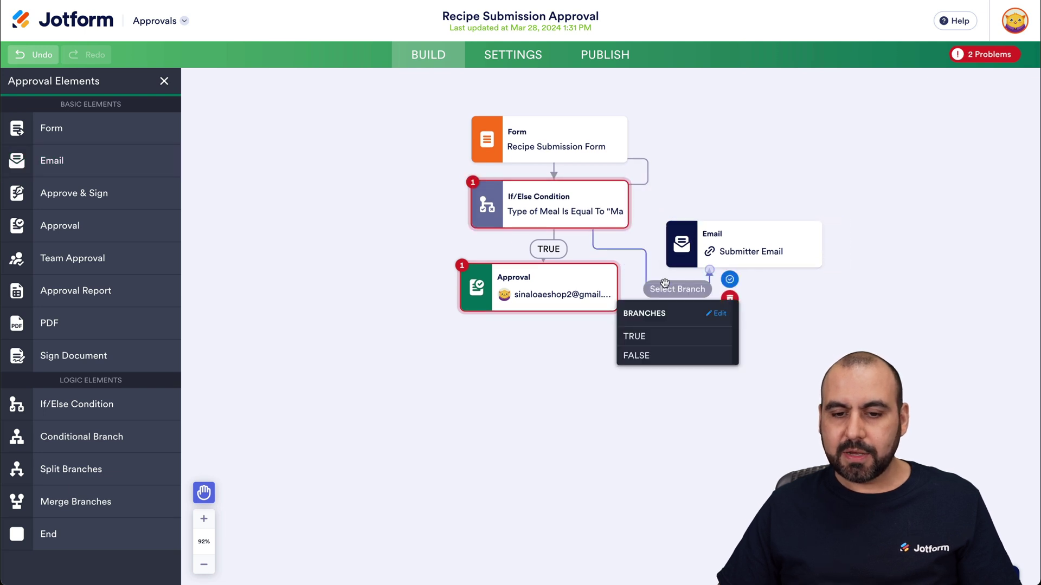
left_click(657, 355)
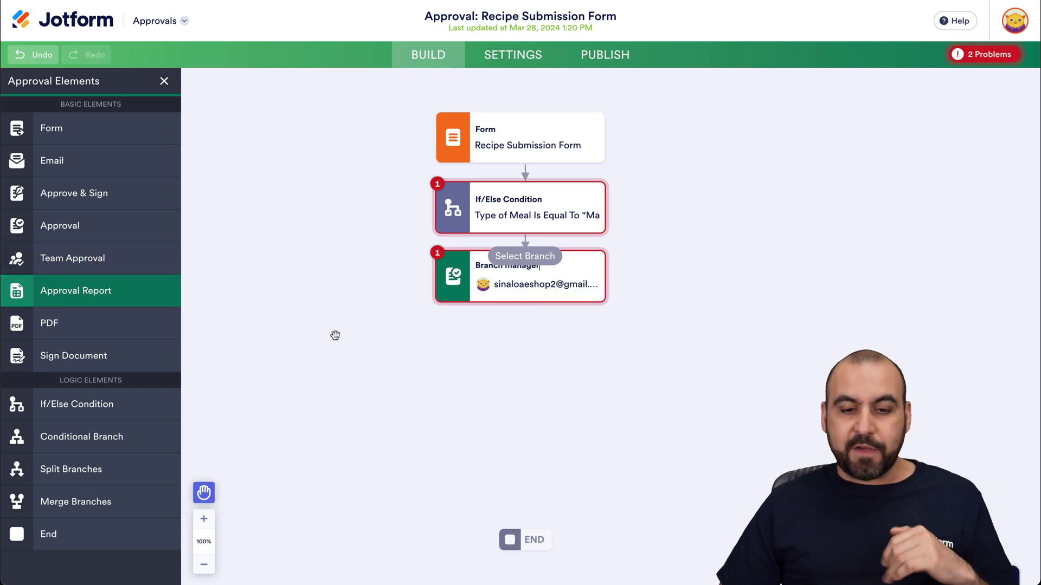
- Add a Corporate Cook approval on Branch manager's Approve outcome, then drop in an email step
left_click_drag(65, 222, 380, 341)
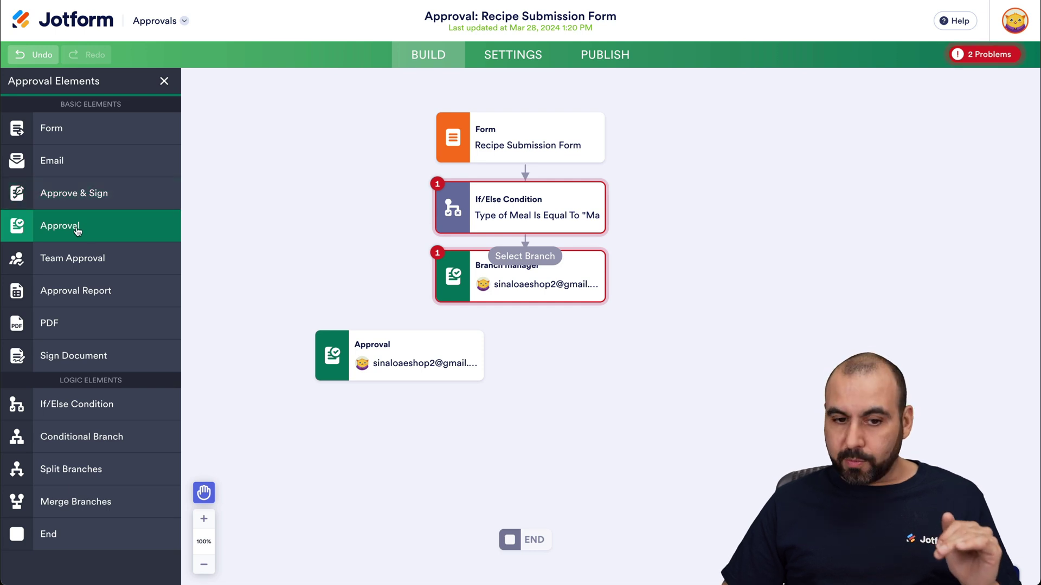
mouse_move(476, 305)
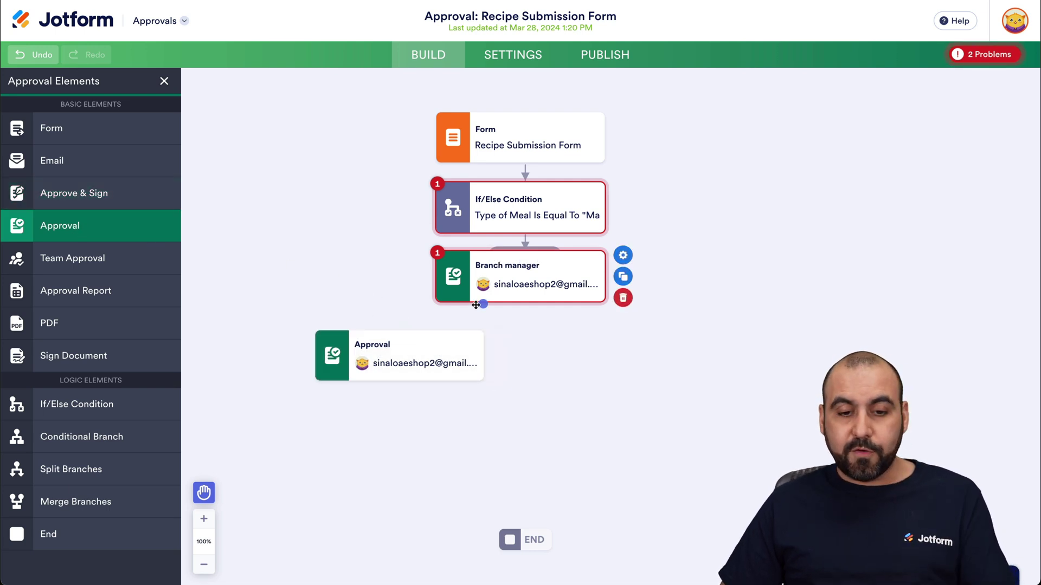
left_click_drag(483, 304, 399, 325)
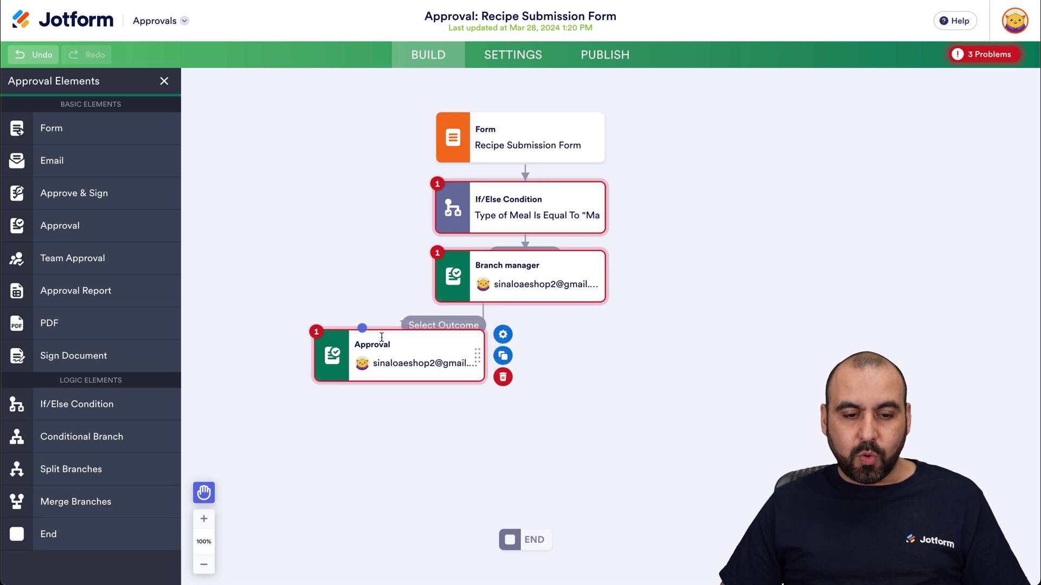
left_click(455, 327)
left_click(412, 370)
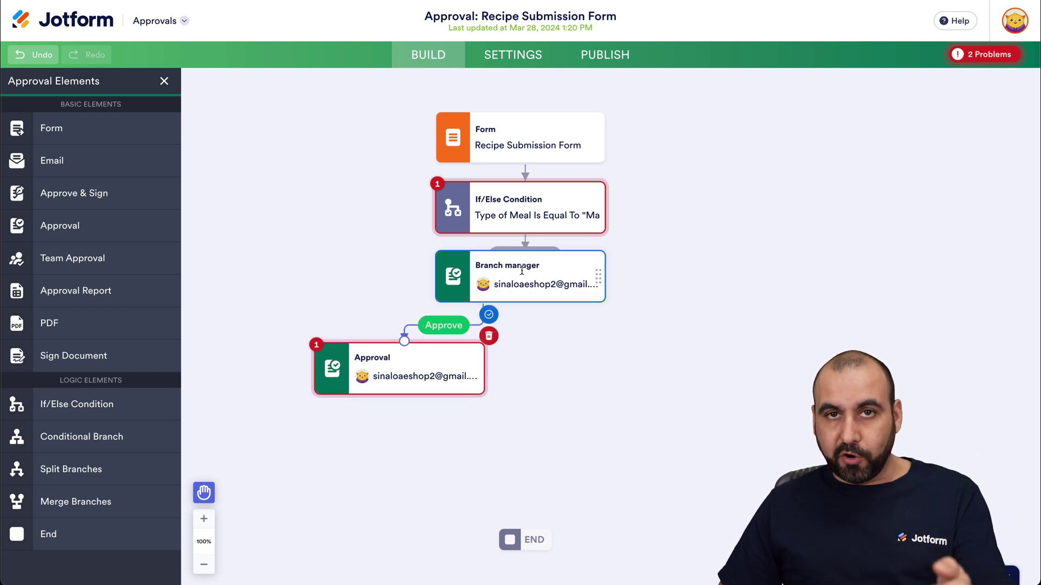
double_click(383, 357)
type("c")
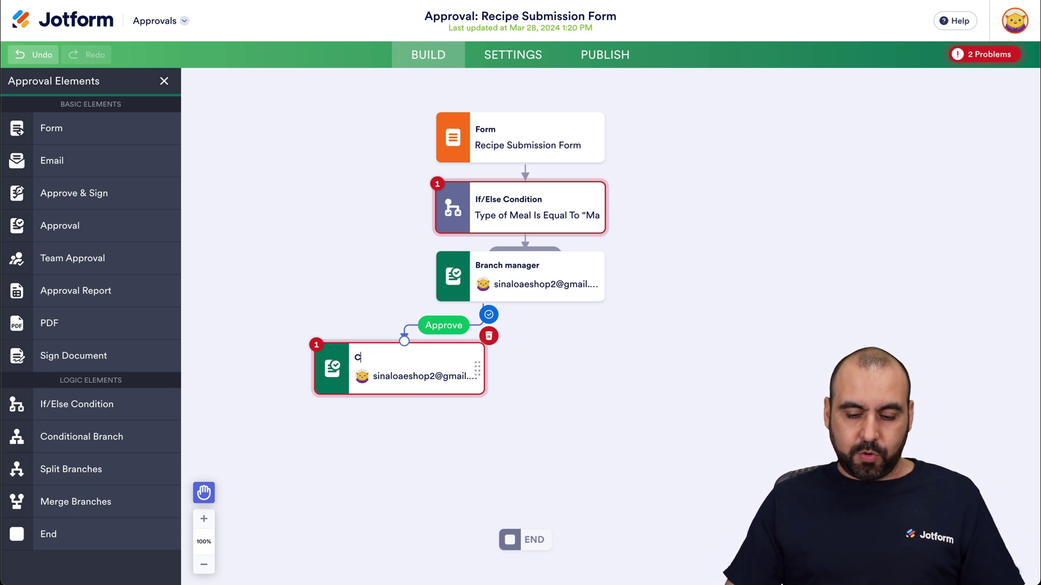
type("orpate Cook")
left_click(589, 343)
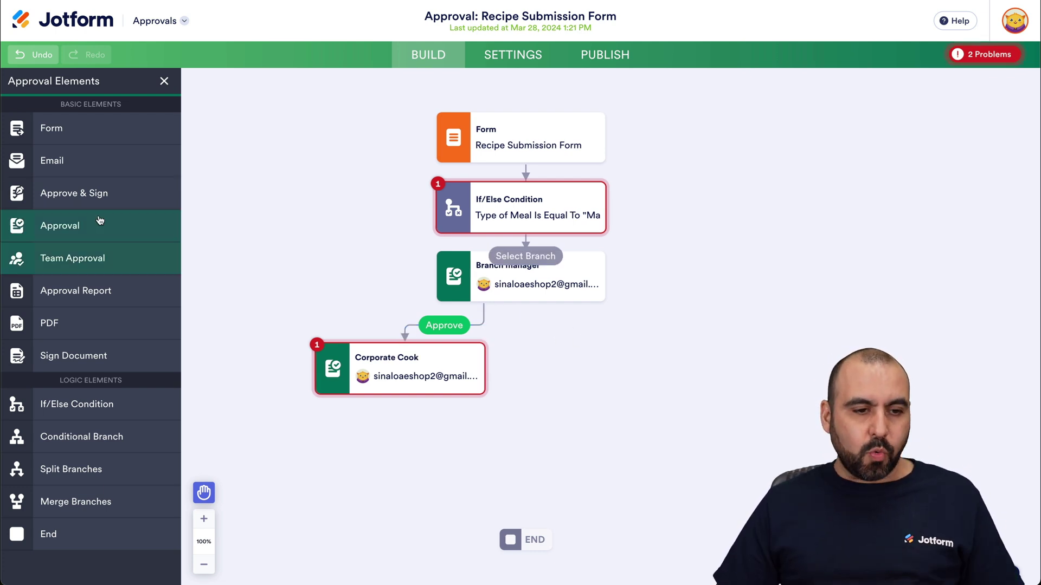
left_click_drag(55, 161, 617, 364)
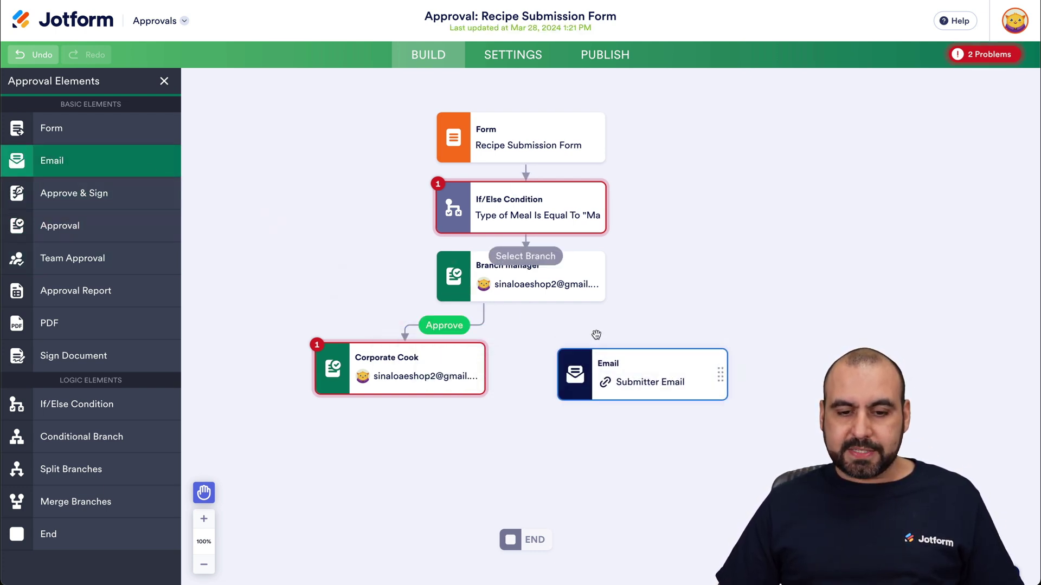
- Link Branch manager's Deny outcome to the email, rename it Email Cook, and open its properties
left_click_drag(569, 306, 648, 348)
left_click(611, 334)
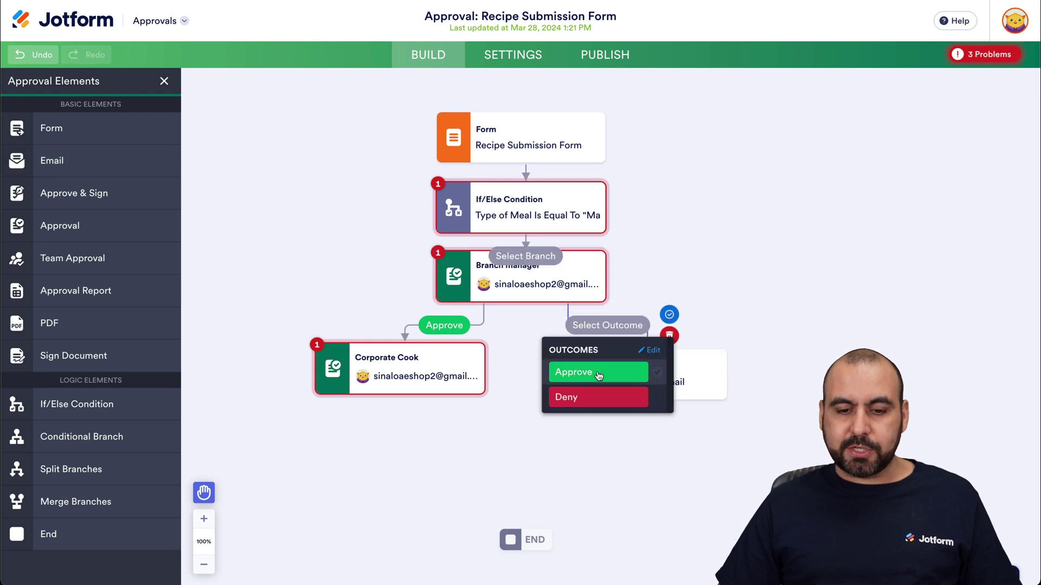
left_click(632, 396)
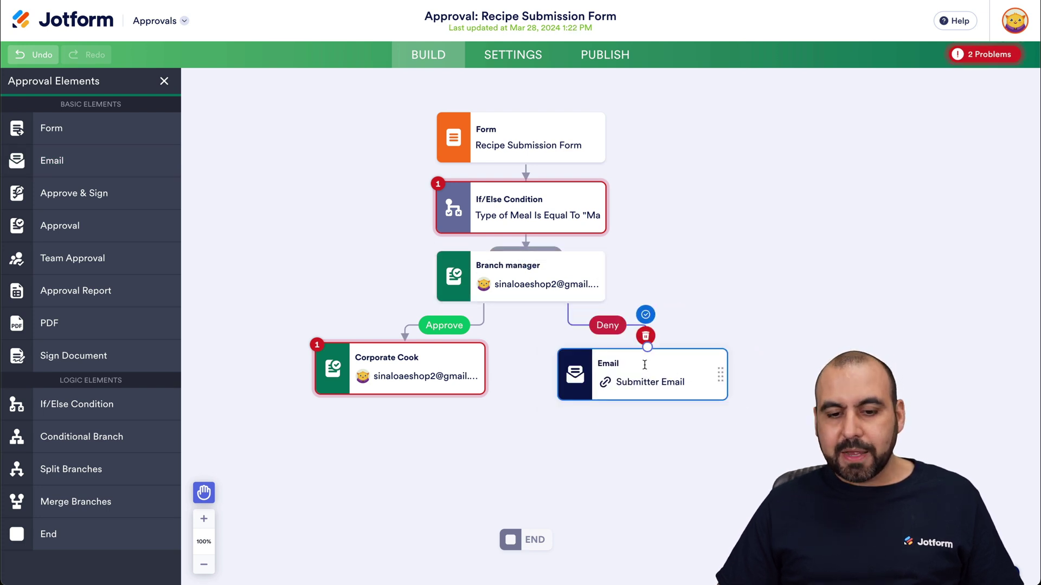
type("Cook")
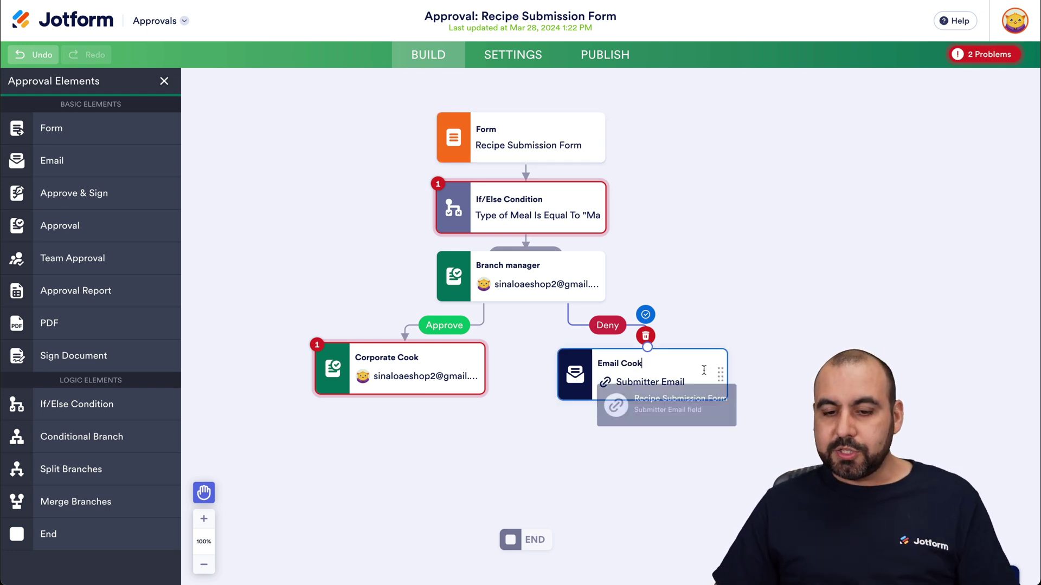
left_click(723, 374)
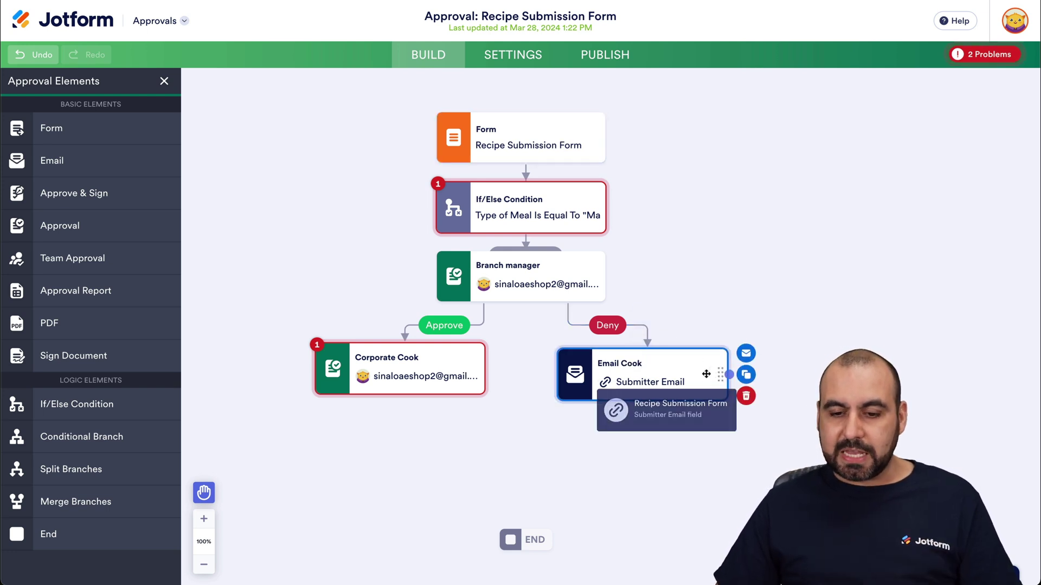
left_click(752, 355)
scroll(600, 373, "down", 3)
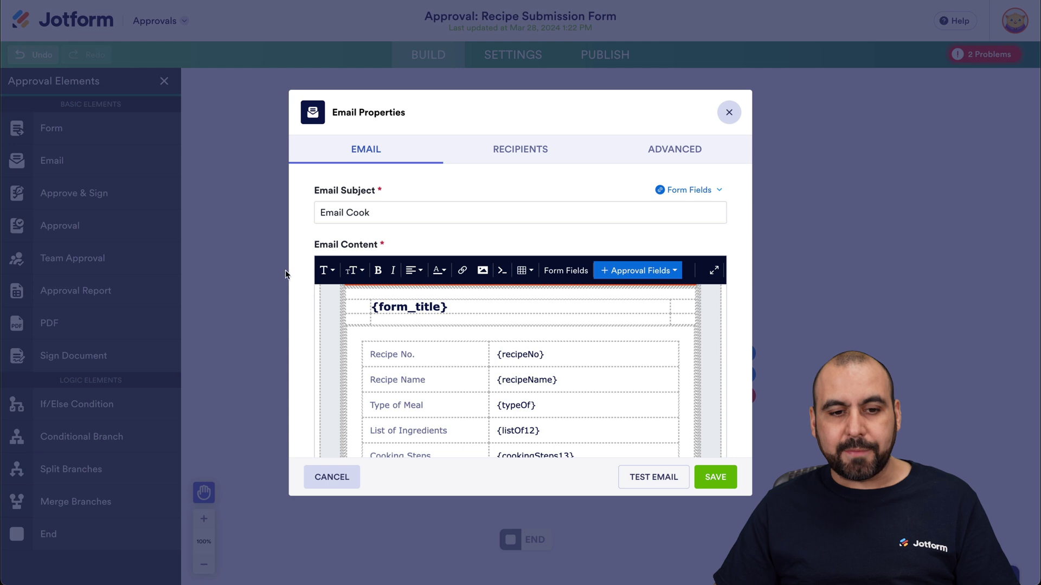
left_click(529, 161)
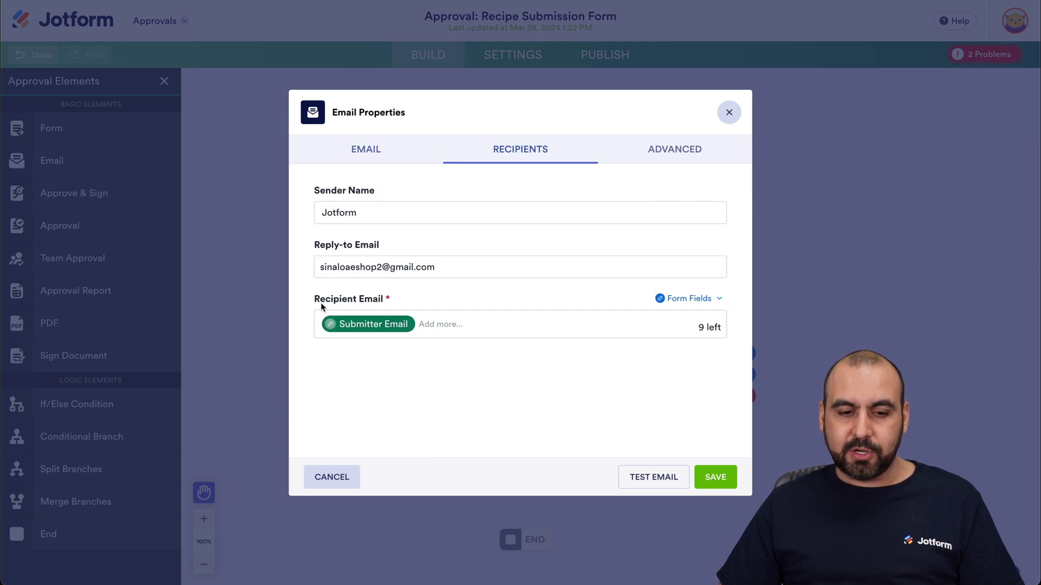
left_click(710, 300)
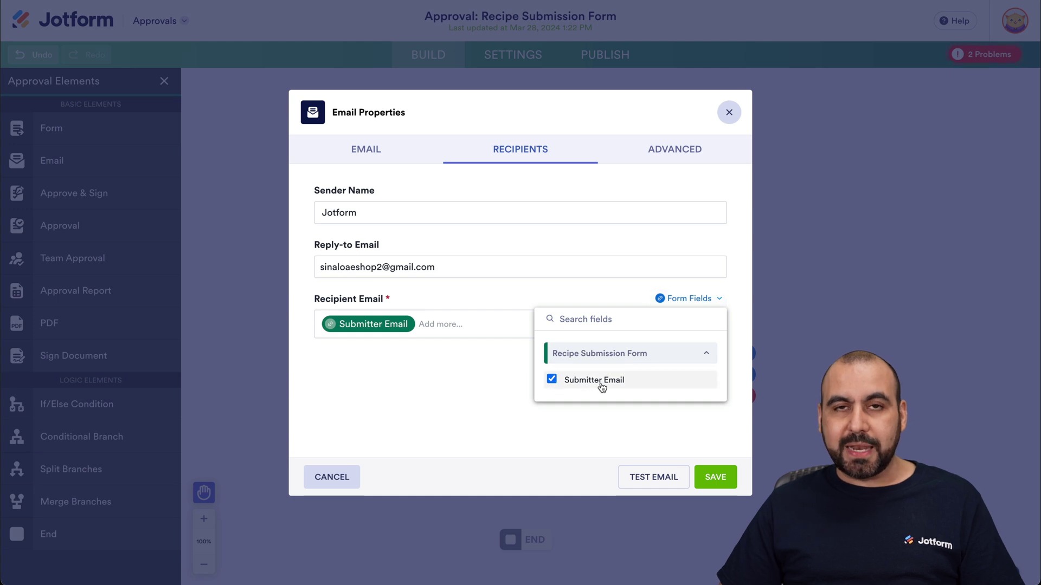
left_click(461, 326)
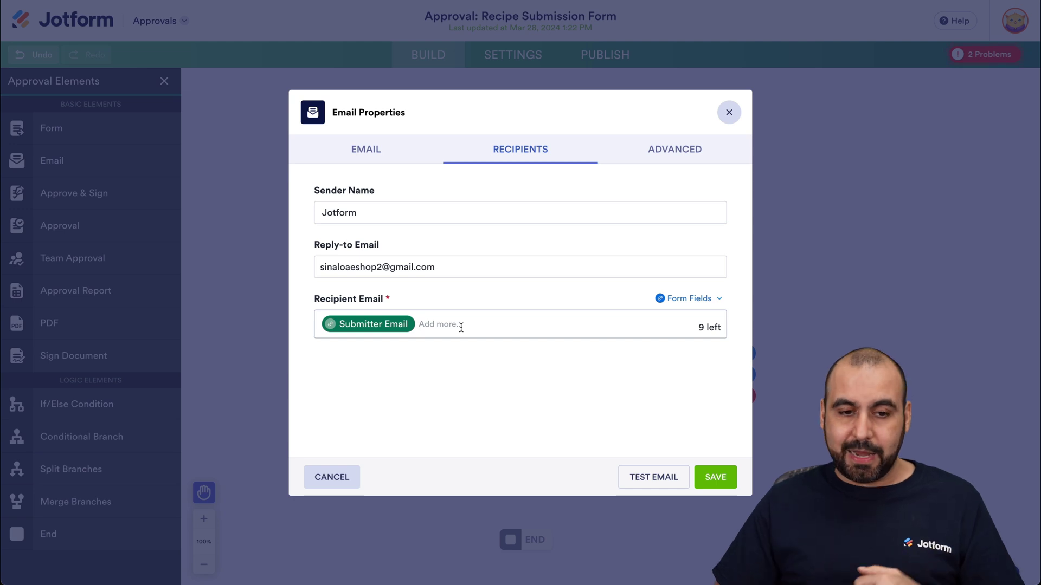
left_click(729, 112)
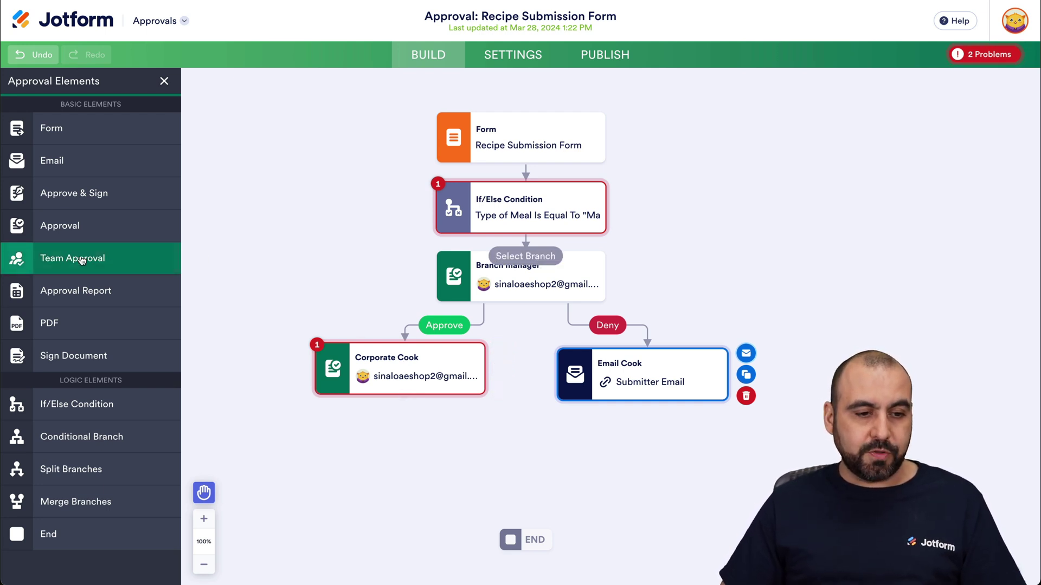
- Add a CEO Approve & Sign step on Corporate Cook's Approve outcome, then drop in an email step
mouse_move(103, 291)
left_mouse_down()
mouse_move(297, 394)
mouse_move(239, 337)
mouse_move(109, 292)
left_mouse_up()
left_click_drag(100, 193, 320, 465)
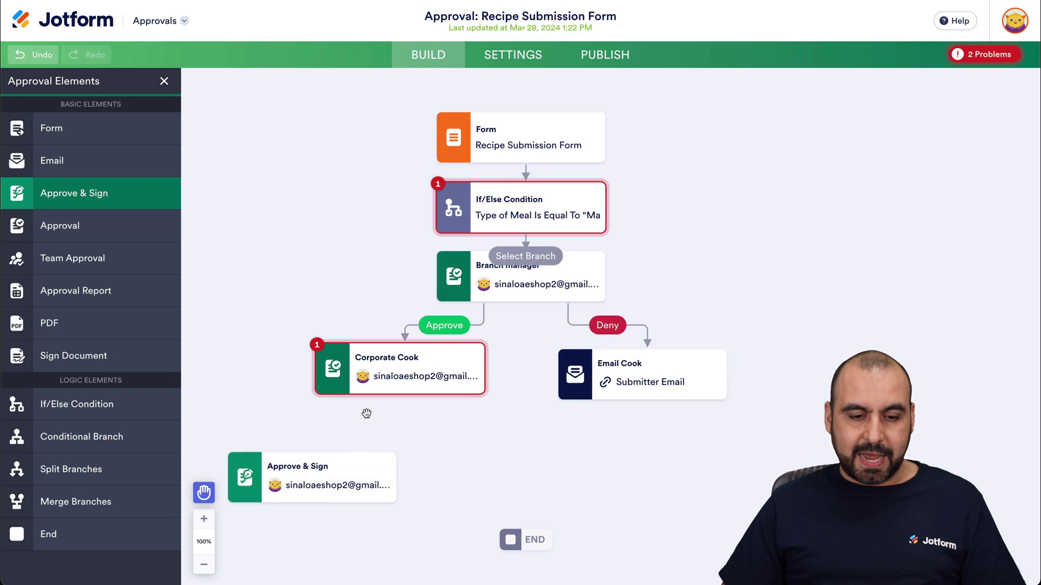
left_click_drag(404, 399, 314, 477)
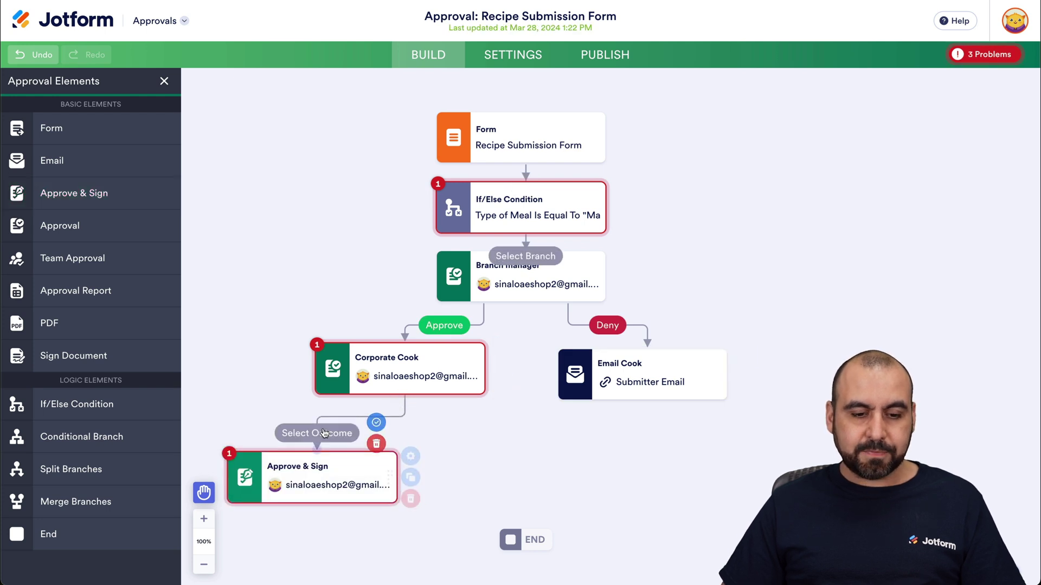
left_click(313, 481)
left_click(325, 469)
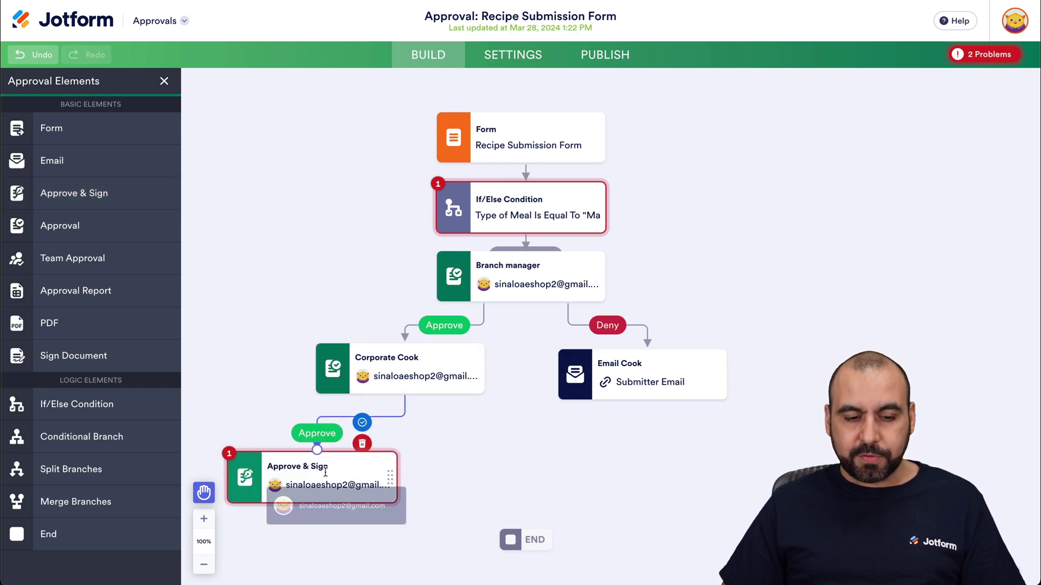
key("BackSpace")
key("BackSpace")
key("BackSpace")
key("BackSpace")
key("BackSpace")
key("BackSpace")
key("BackSpace")
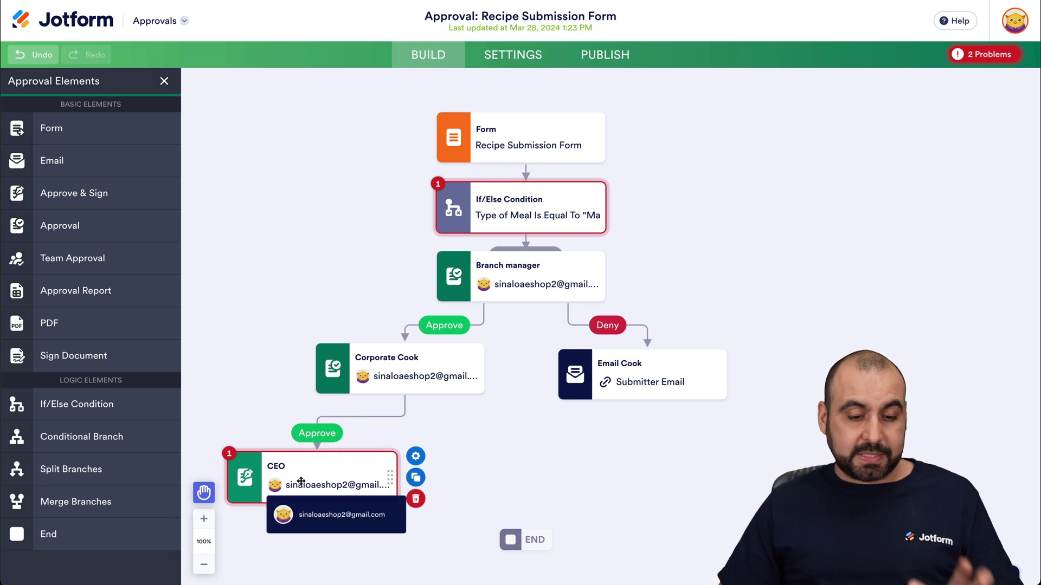
left_click_drag(65, 165, 514, 481)
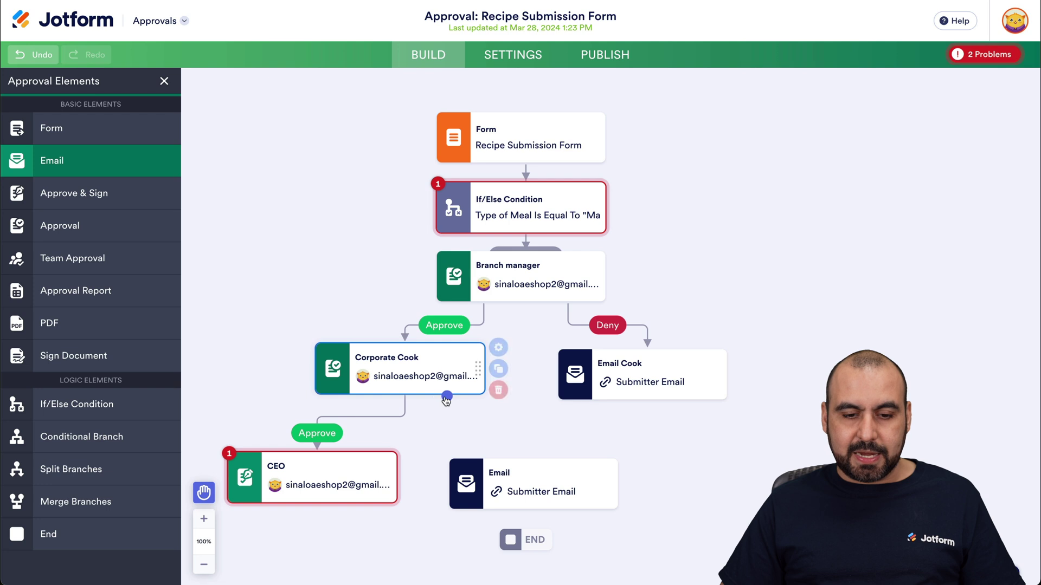
- Route Corporate Cook's Deny outcome to the email, name it Email Branch Manger, and open its properties
left_click(538, 436)
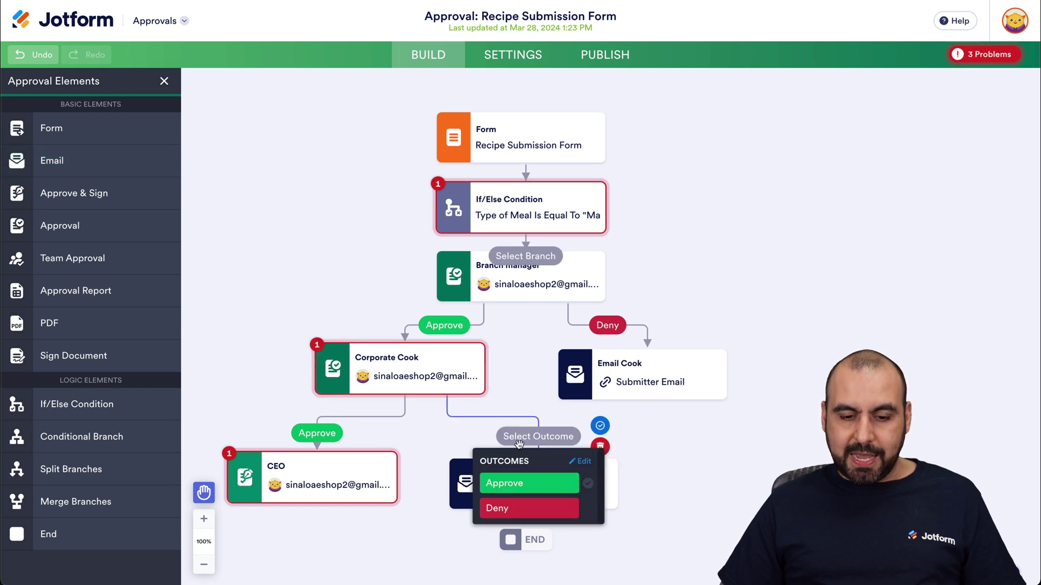
left_click(531, 504)
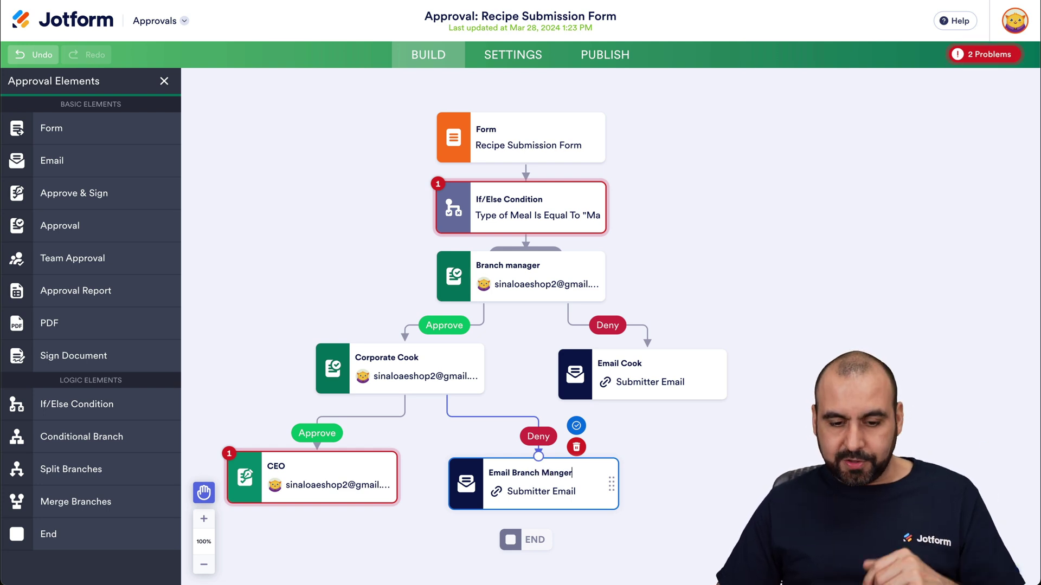
key("Return")
left_click(638, 465)
scroll(467, 395, "down", 2)
scroll(467, 395, "down", 3)
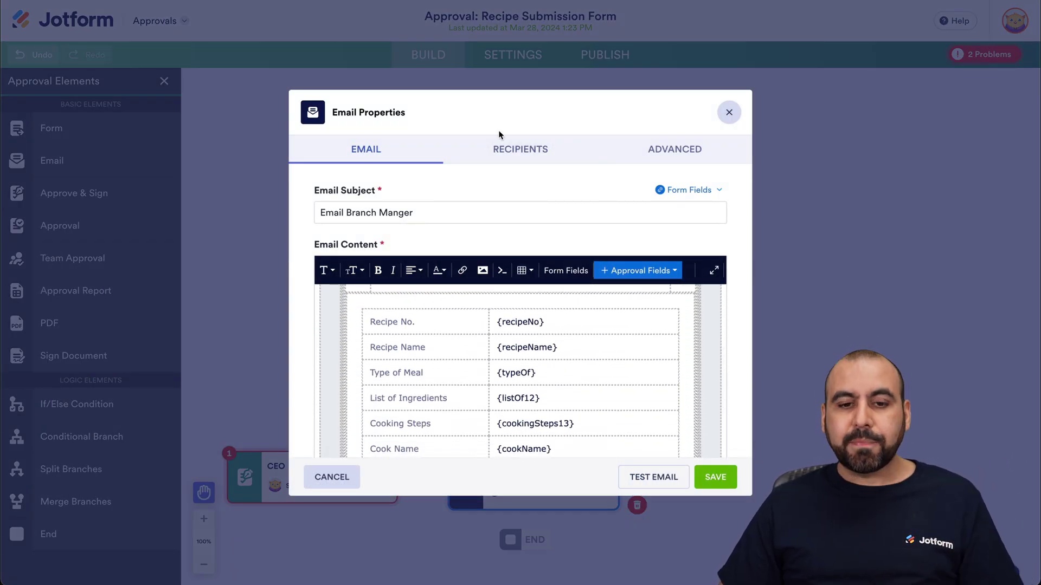
- Add a second recipient address to the Email Branch Manger email alongside Submitter Email, and save it
left_click(536, 151)
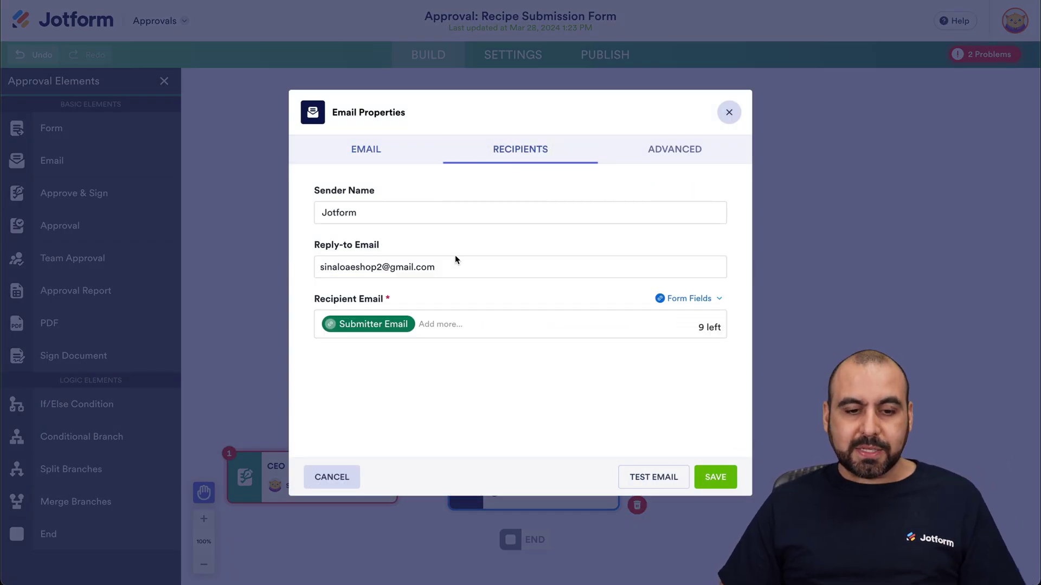
left_click(430, 324)
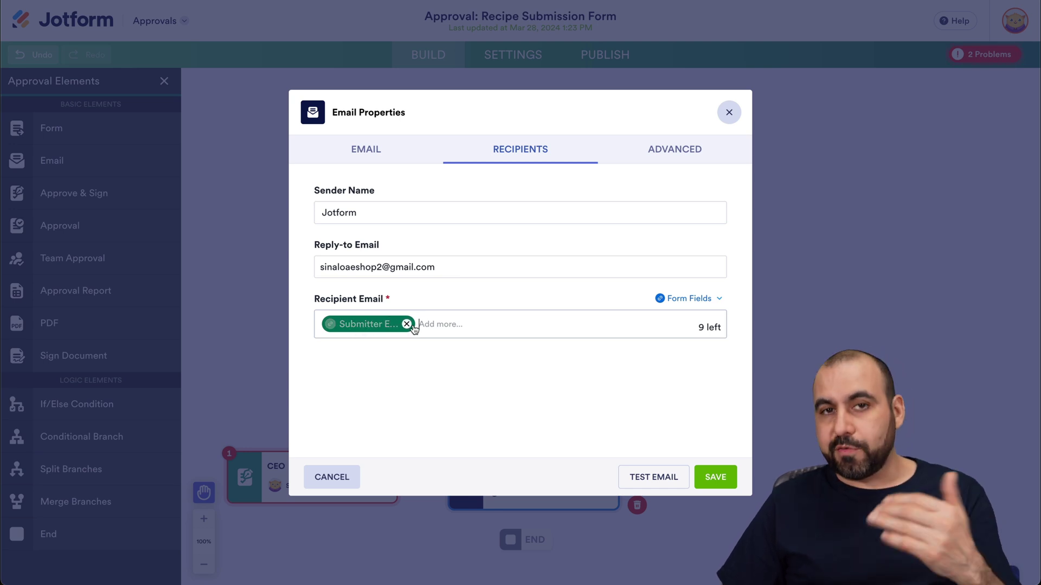
key("ctrl+v")
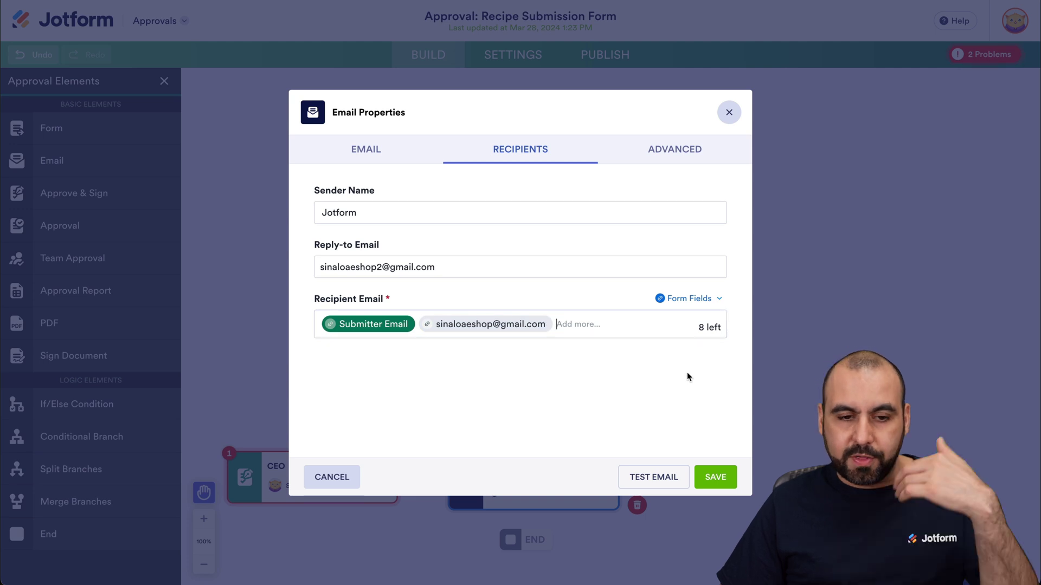
left_click(711, 477)
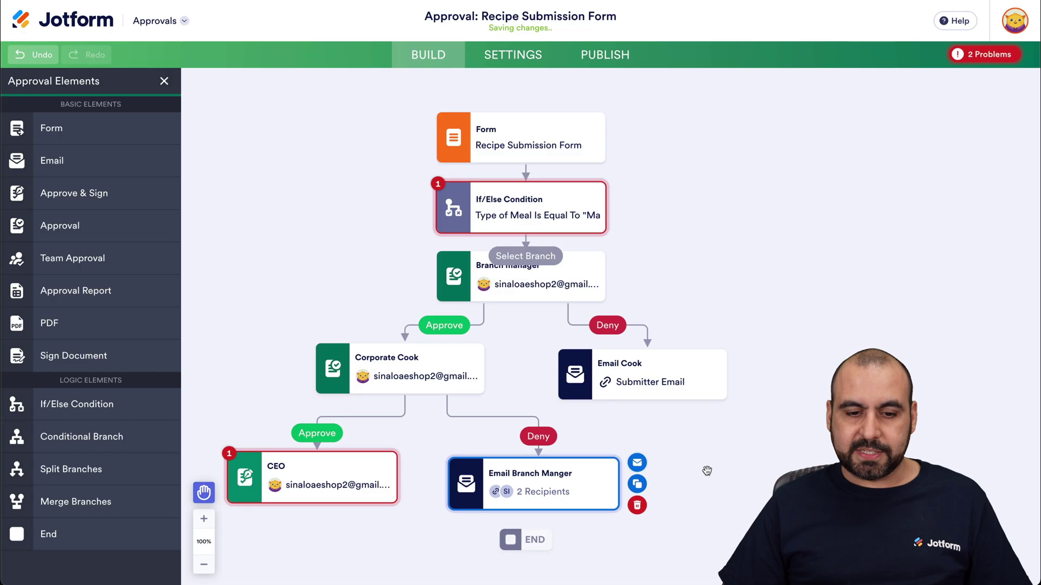
- Place two Email steps below the CEO approval, moving END lower to make room
scroll(362, 497, "down", 1)
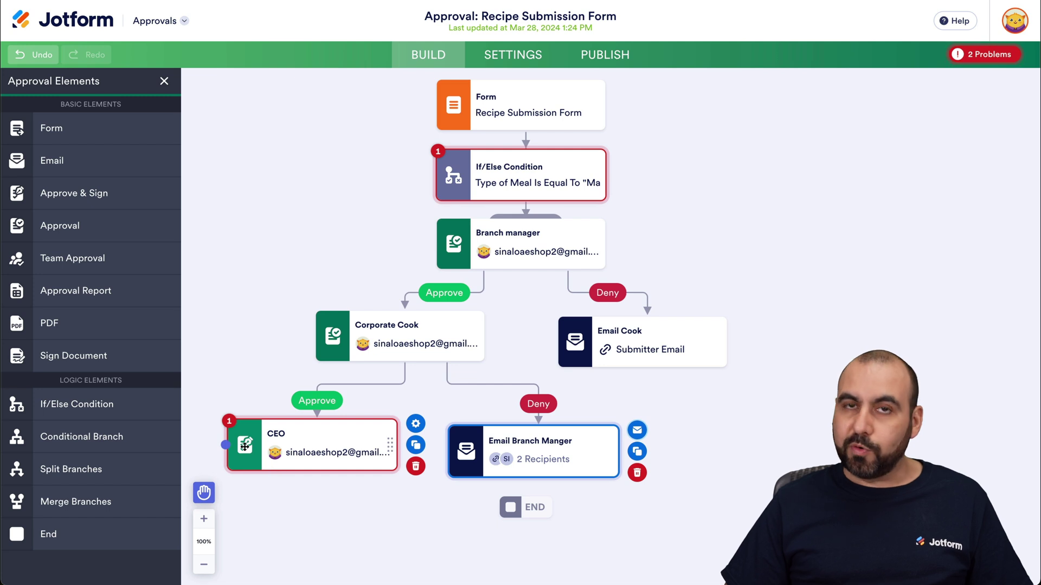
scroll(245, 446, "down", 2)
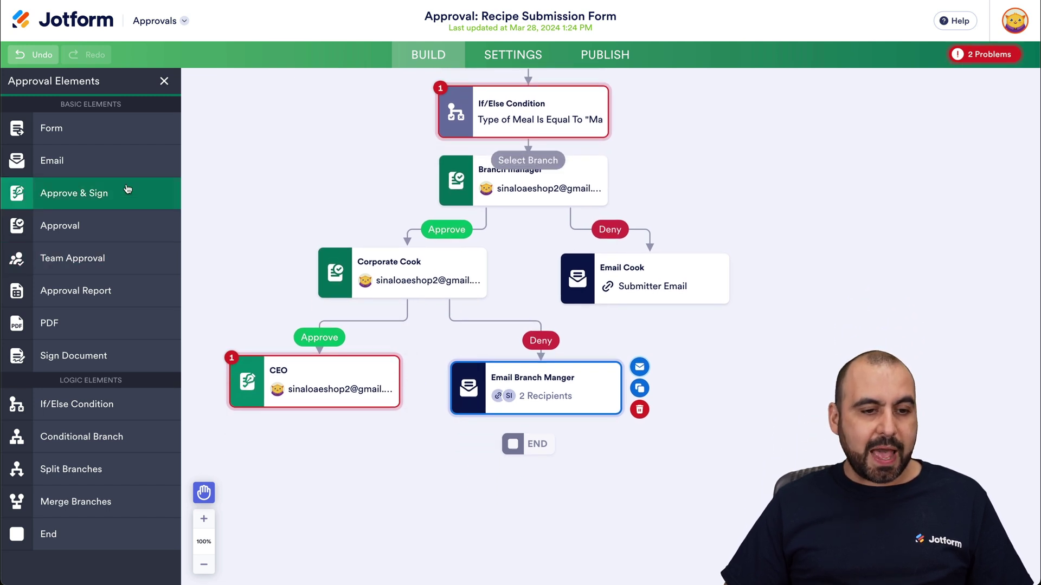
left_click_drag(104, 169, 272, 479)
left_click_drag(529, 443, 477, 565)
left_click_drag(139, 160, 437, 487)
left_click_drag(277, 413, 253, 462)
- Connect the CEO approval to both emails, with Approve on the left and Deny on the right
left_click_drag(319, 413, 428, 464)
left_click(253, 446)
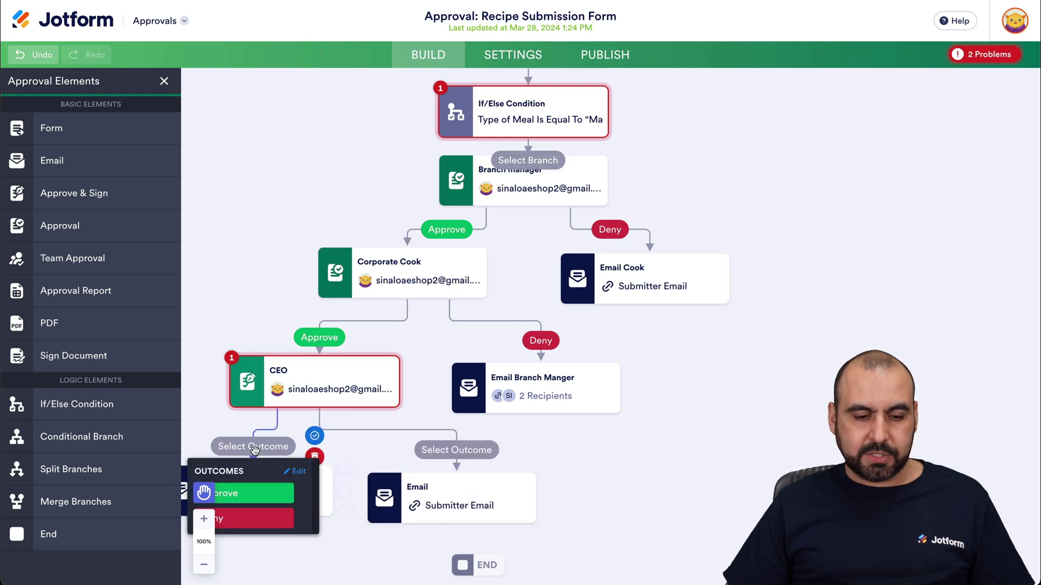
left_click(268, 492)
left_click(456, 450)
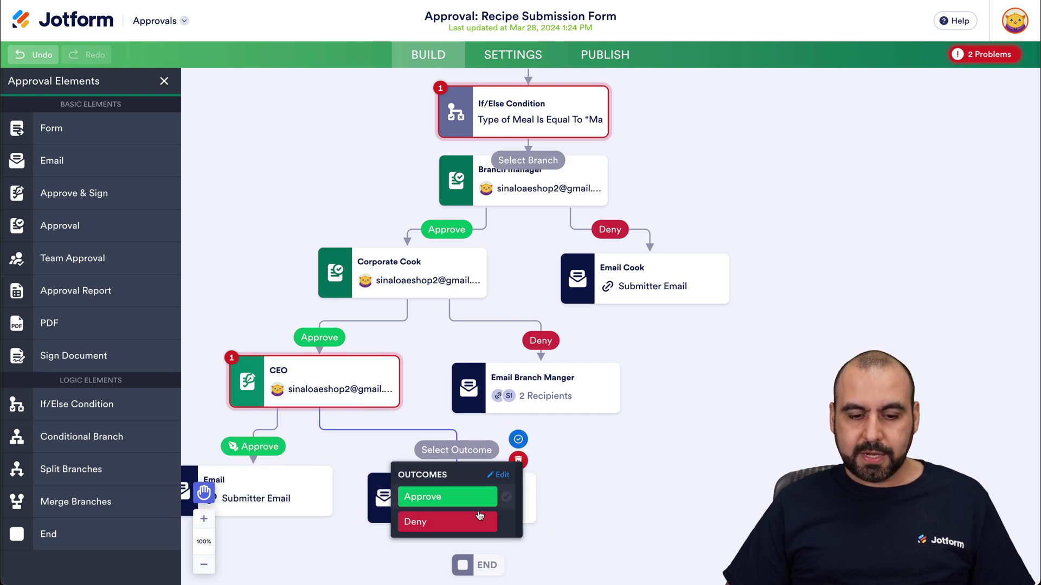
left_click(477, 519)
- Rename the Deny email 'Email Everyone', review its recipients, and start renaming the Approve email
left_click(469, 486)
type("Ever")
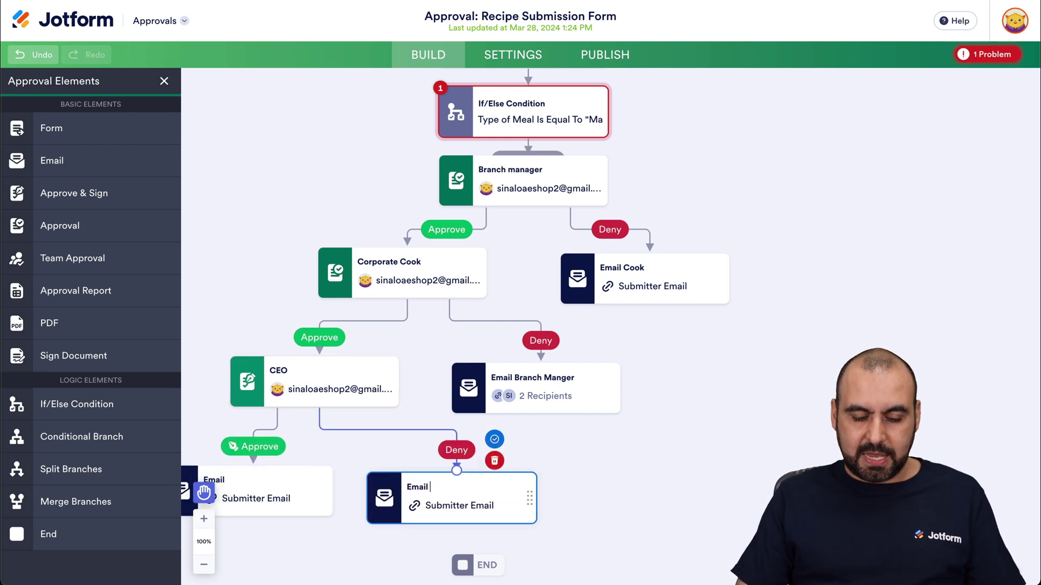
type("yone")
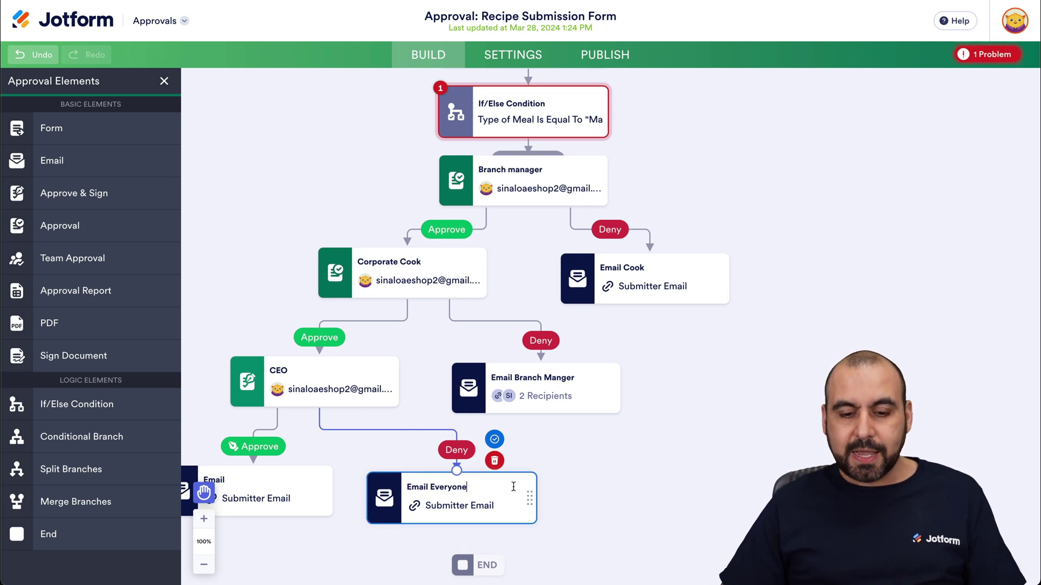
key("Return")
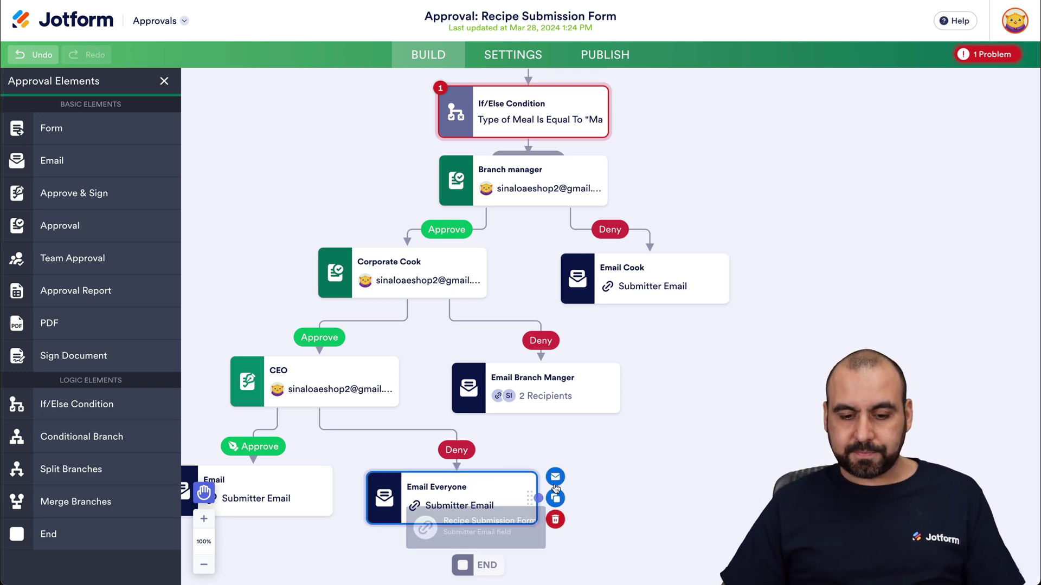
left_click(555, 477)
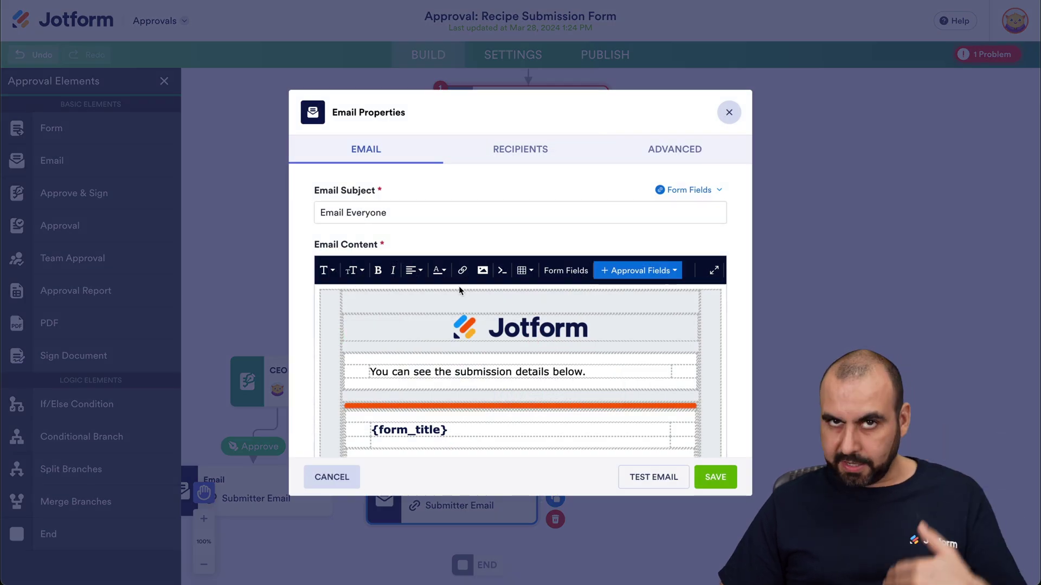
left_click(523, 150)
left_click(446, 324)
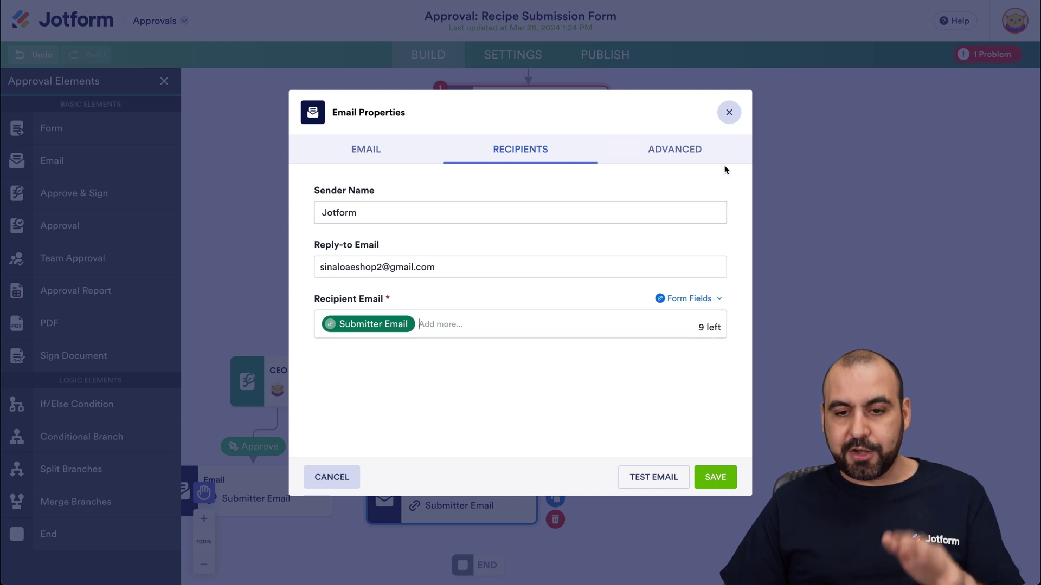
left_click(729, 112)
left_click(309, 471)
type("Approv")
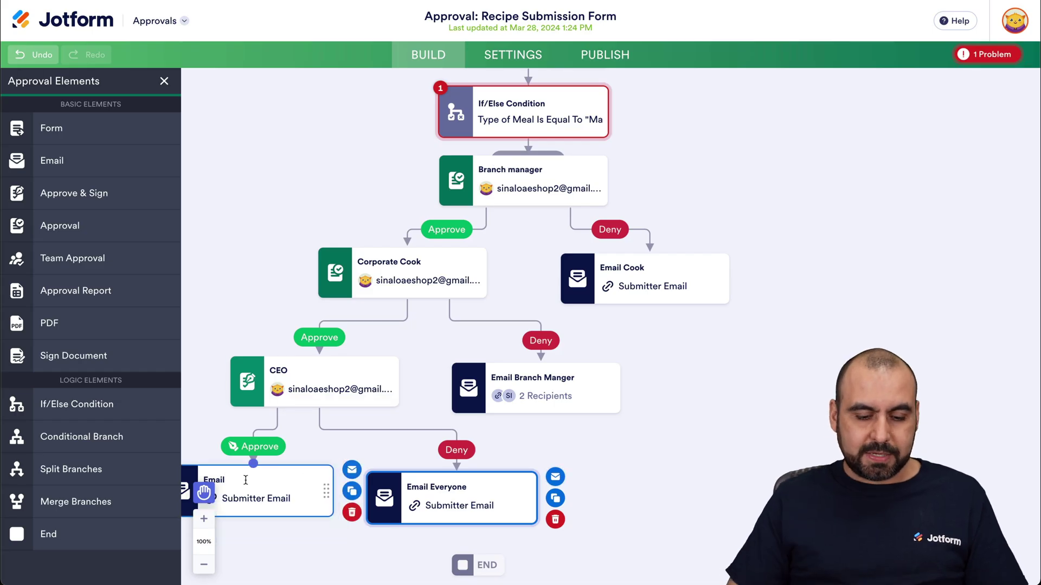
type("ed")
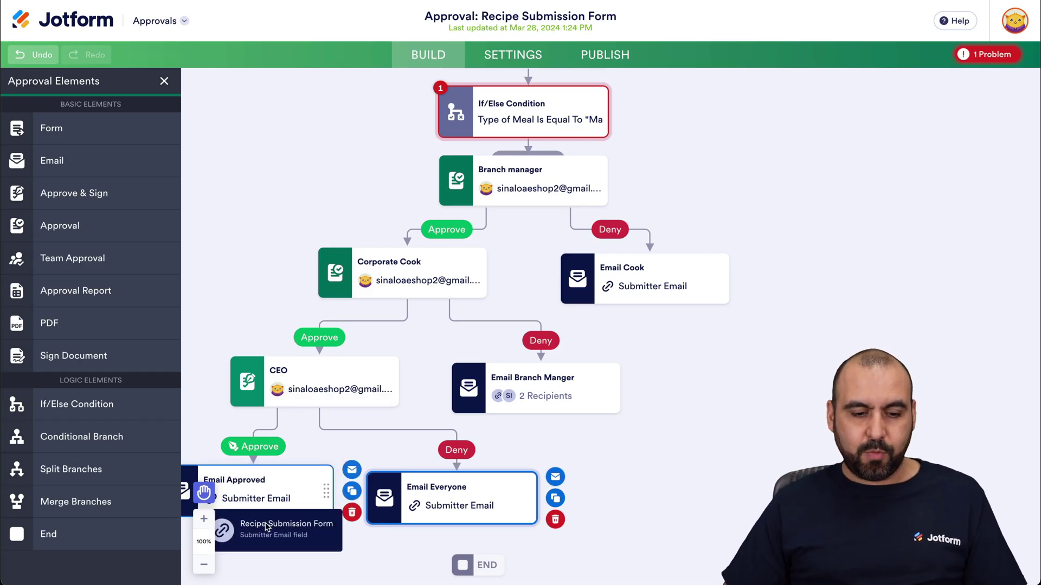
- Commit the 'Email Approved' name and confirm Submitter Email is its recipient
scroll(330, 525, "down", 1)
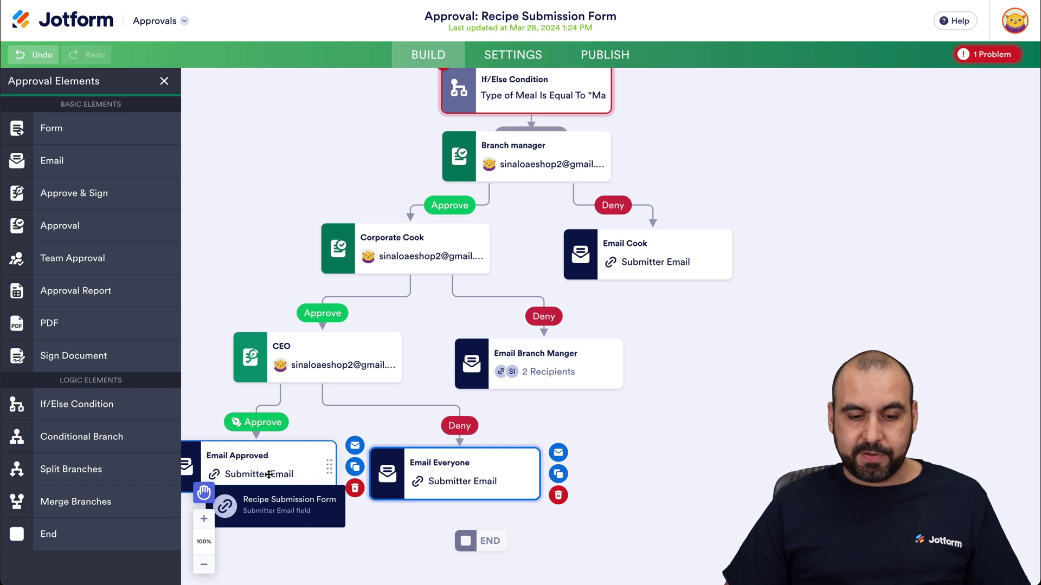
left_click(226, 430)
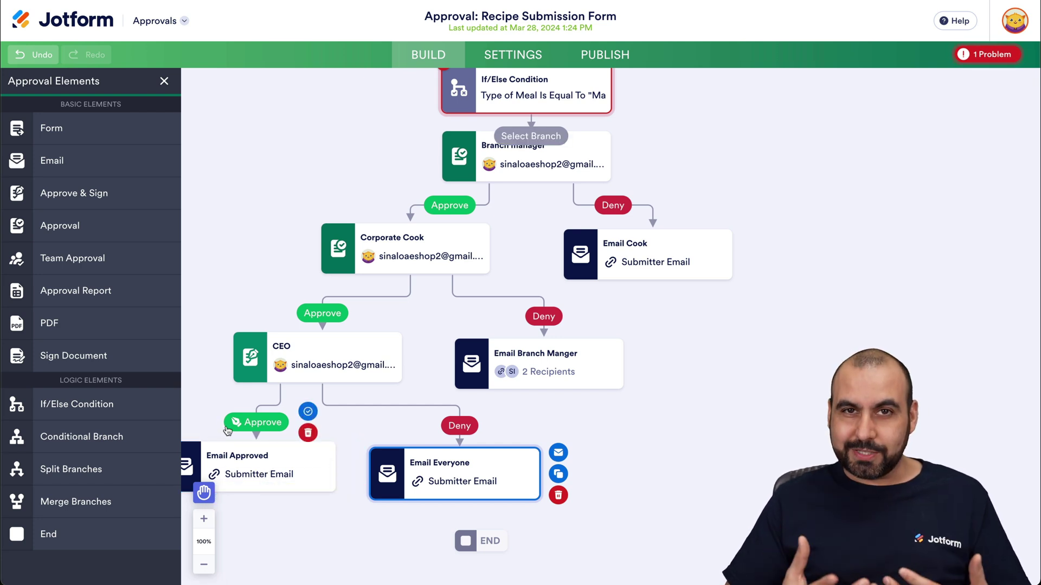
left_click(255, 467)
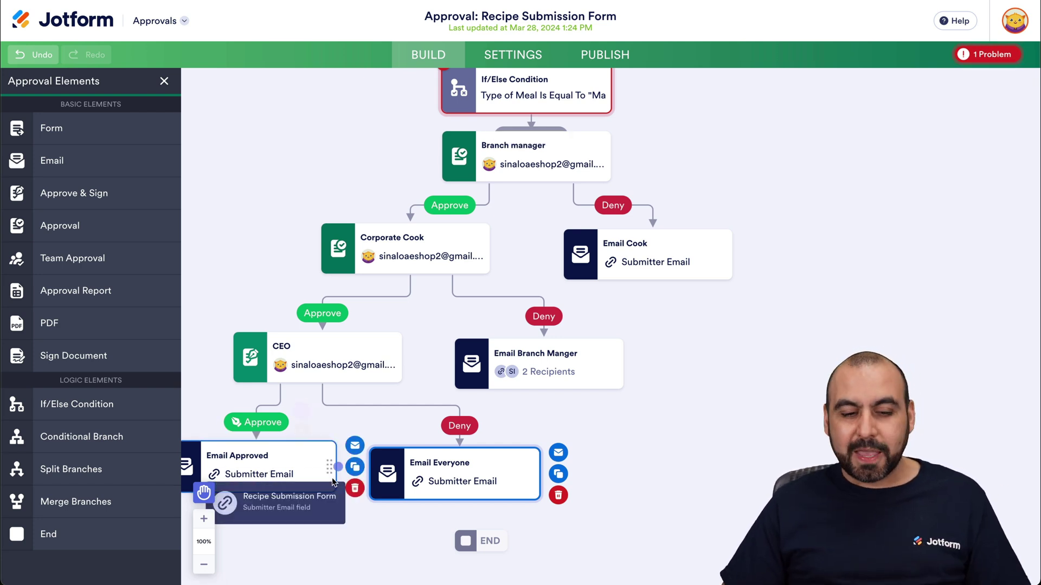
left_click(356, 446)
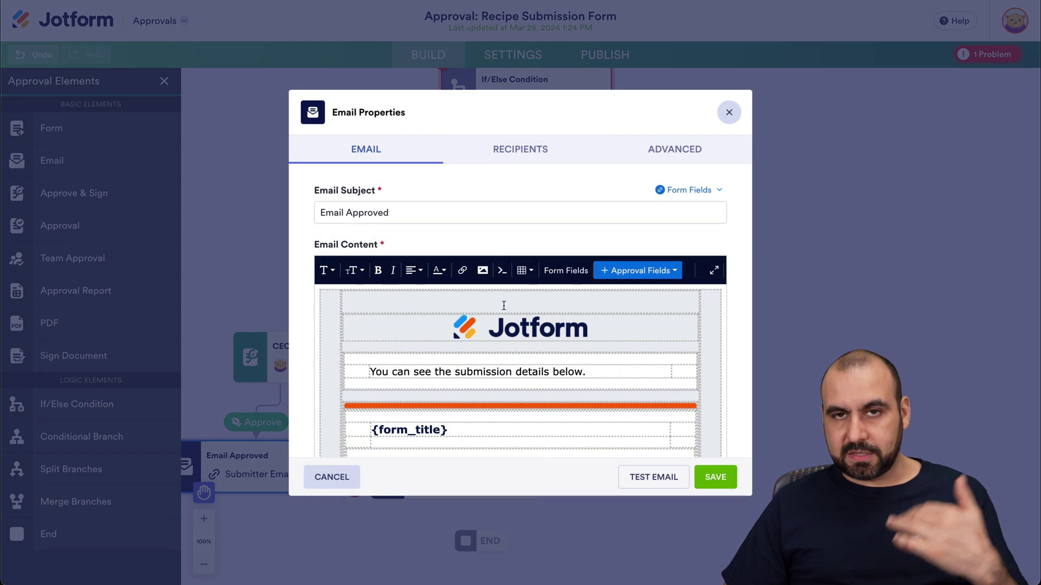
left_click(541, 161)
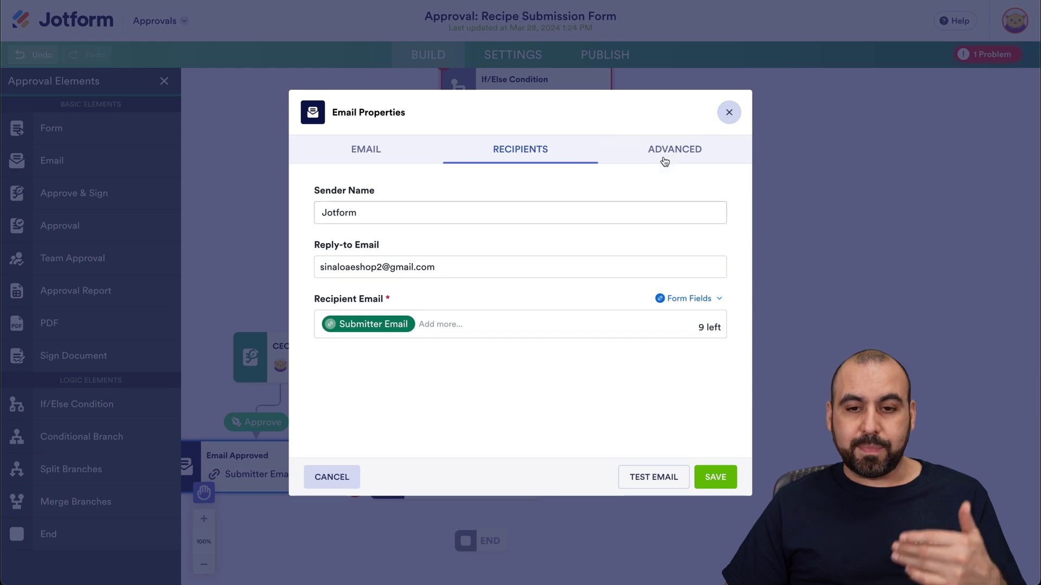
left_click(729, 113)
mouse_move(509, 372)
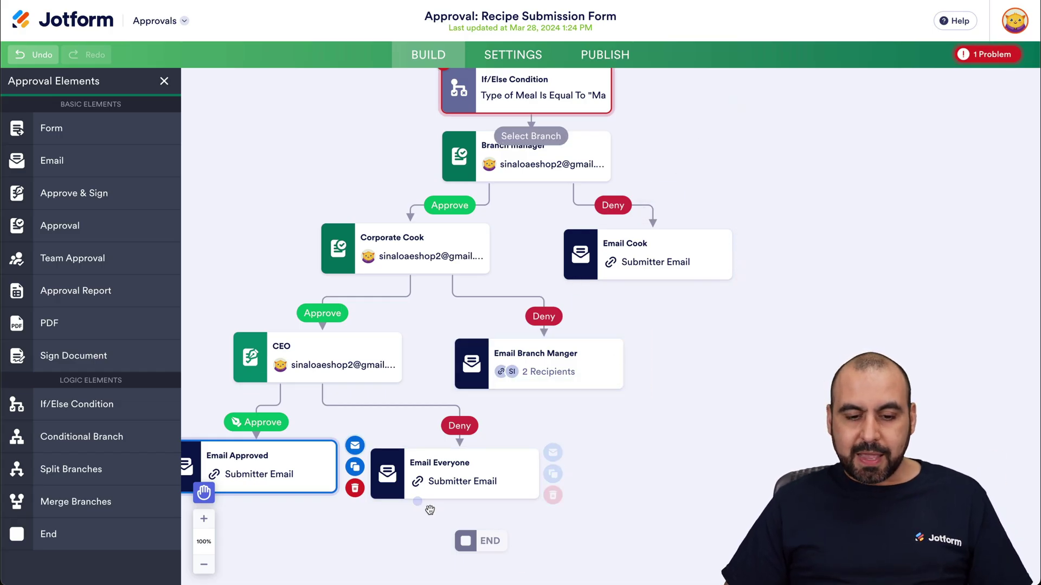
- Link the Email Everyone and Email Approved steps to the END node
left_click_drag(417, 502, 472, 541)
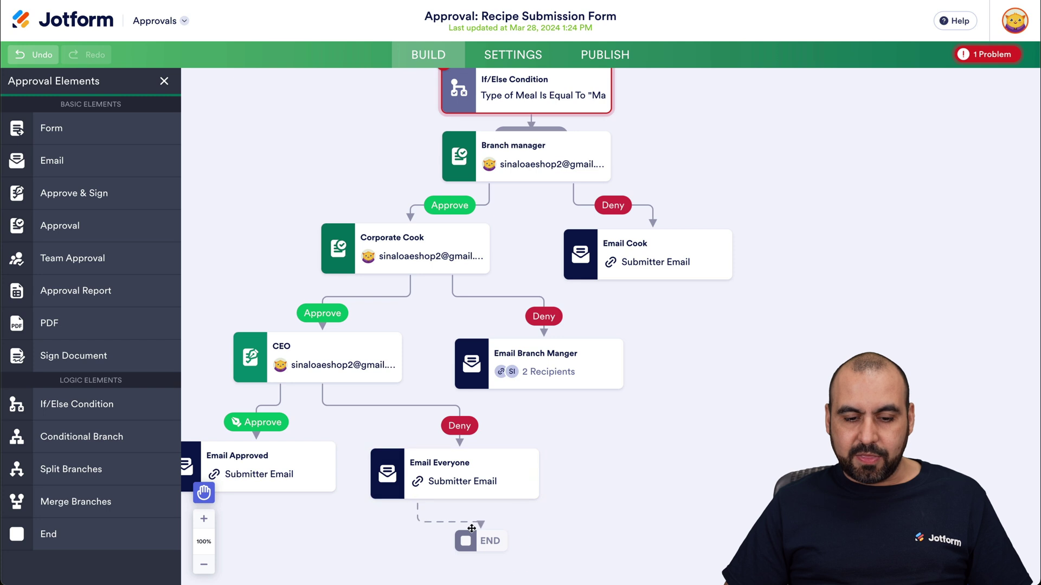
left_click_drag(255, 498, 479, 541)
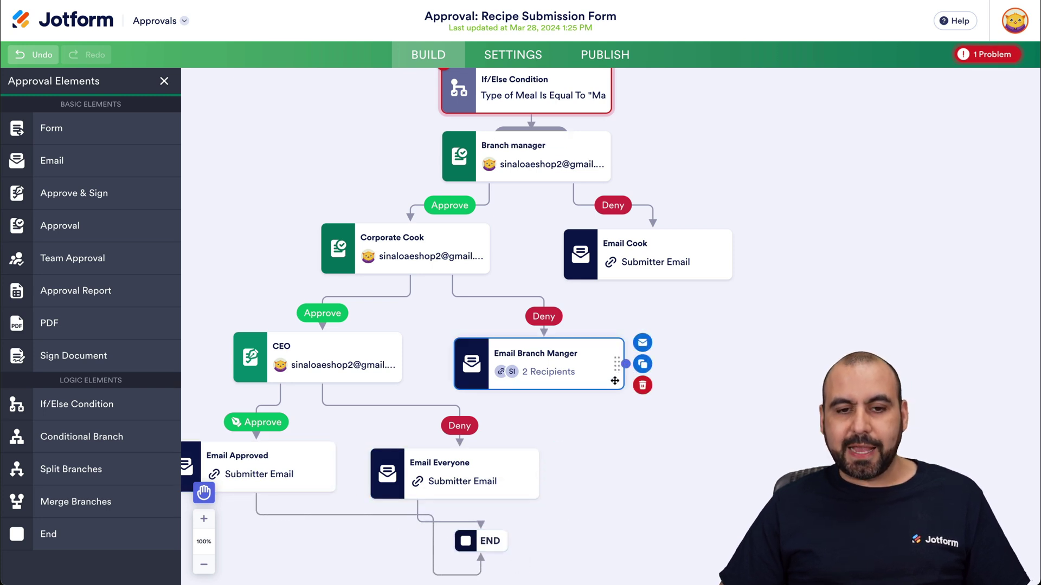
scroll(614, 381, "up", 2)
scroll(614, 381, "down", 1)
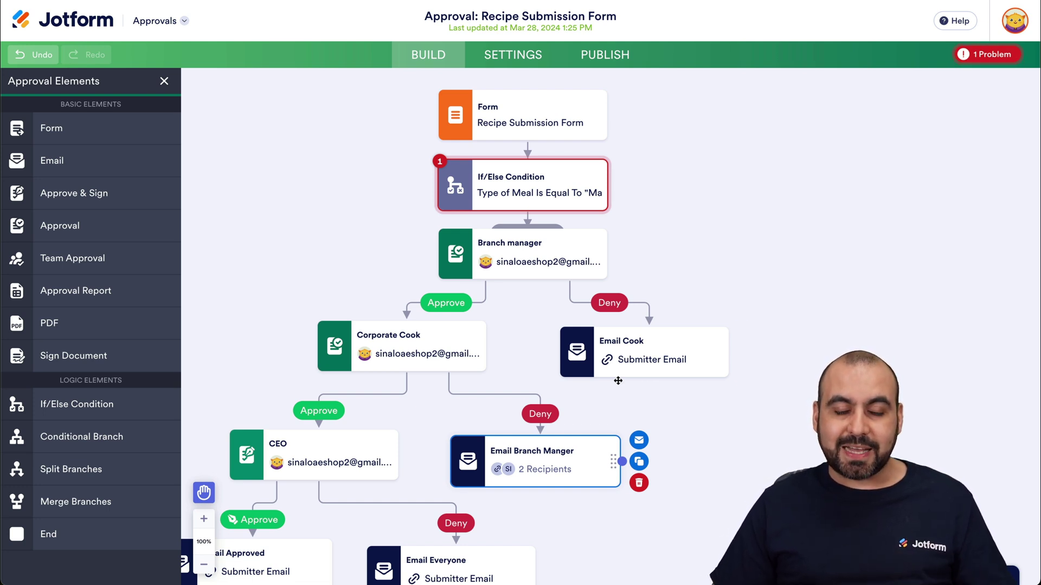
mouse_move(775, 359)
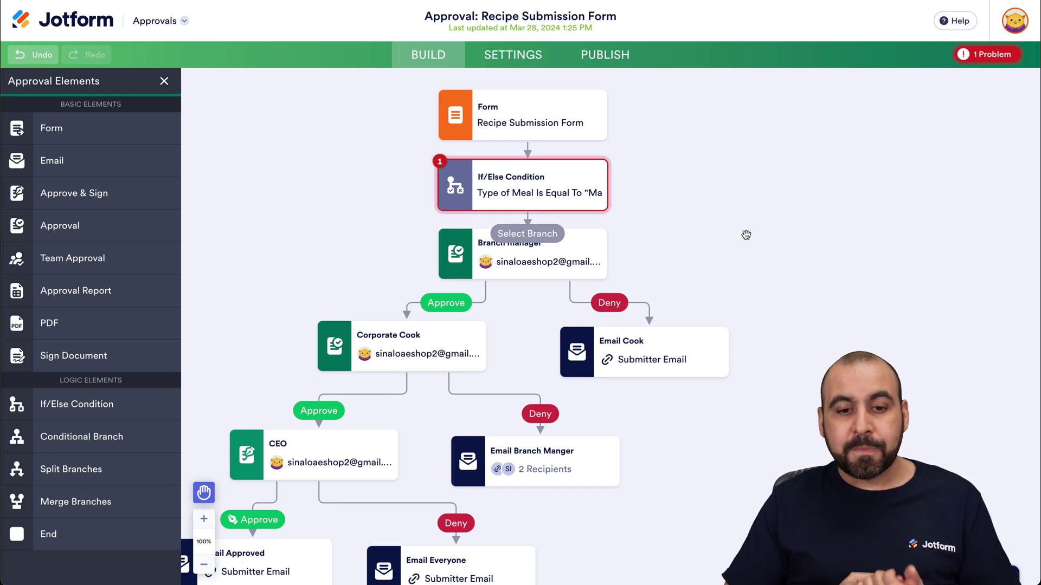
mouse_move(464, 278)
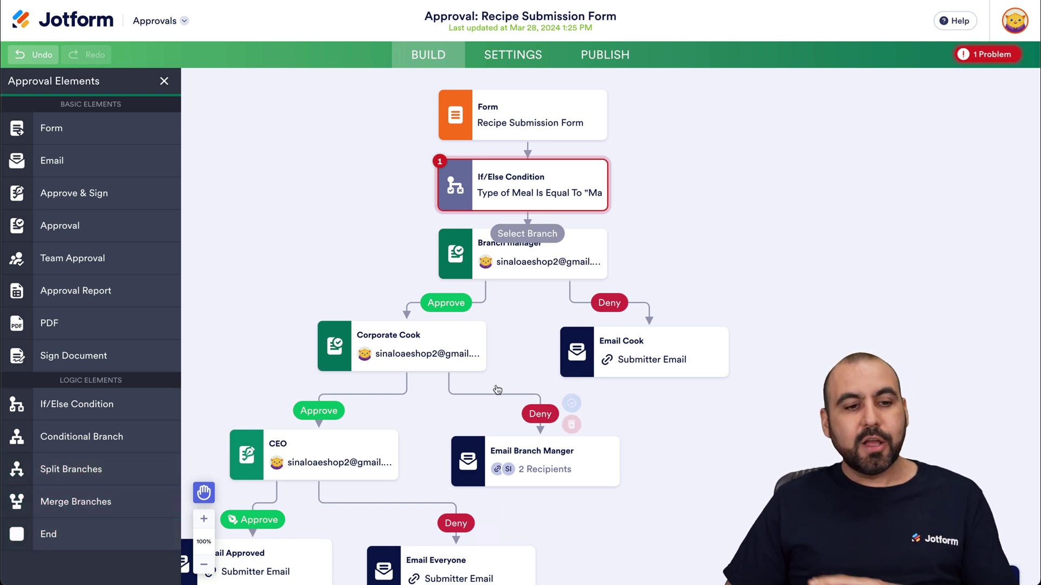
mouse_move(588, 451)
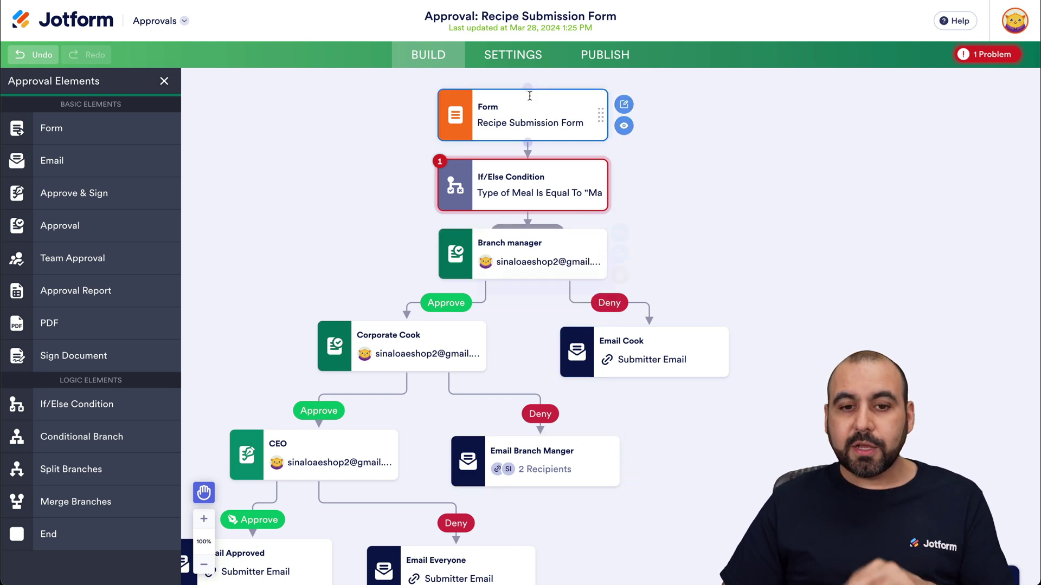
- Set the flow title to 'Recipe Submission Approval' and view its Publish page with the direct link
left_click(523, 61)
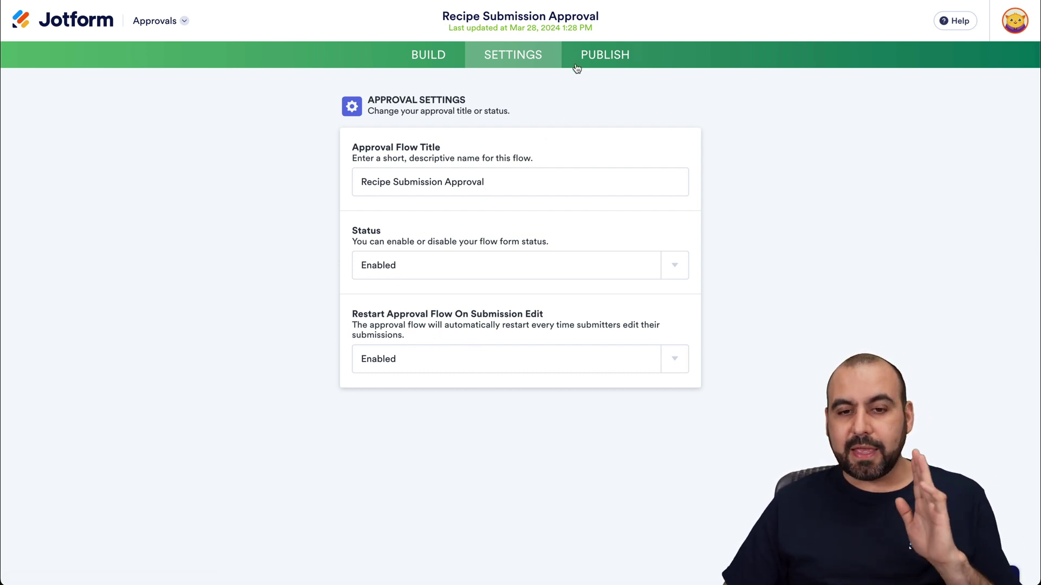
left_click(595, 65)
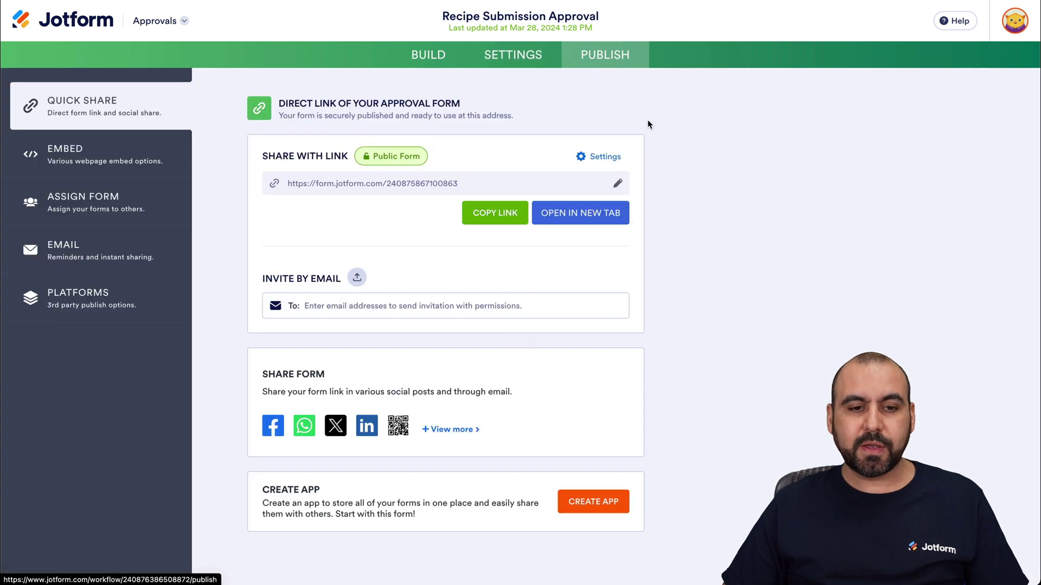